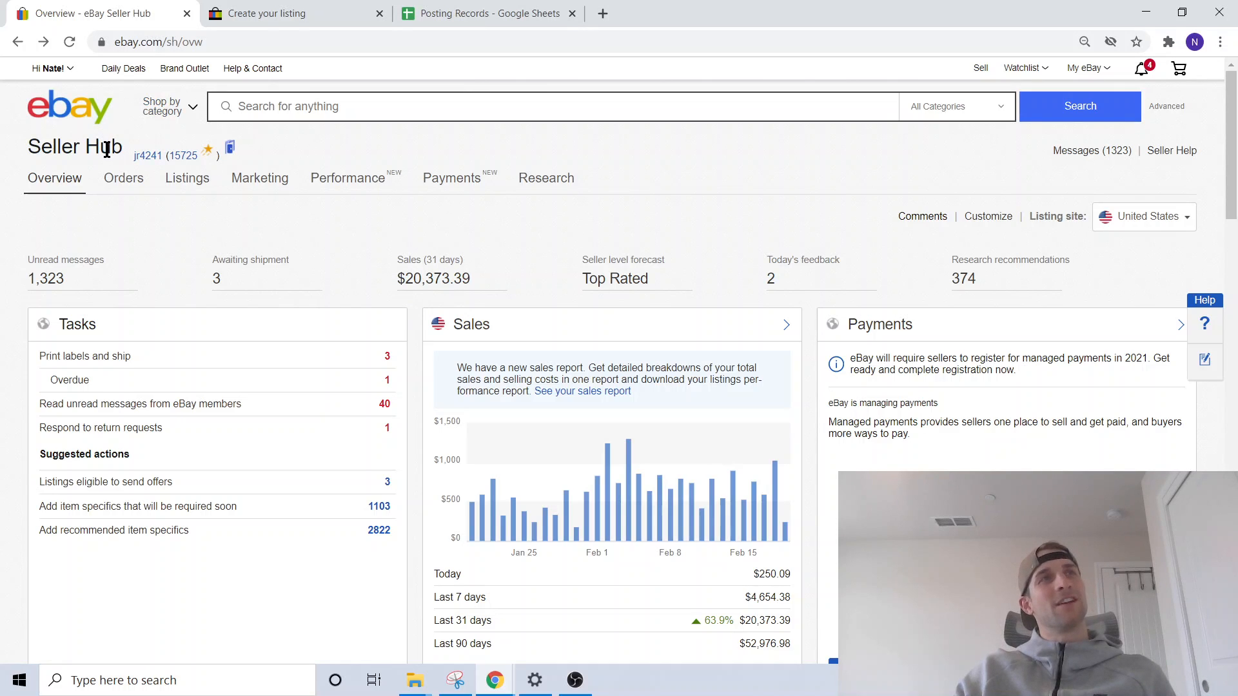
- Go to the create-listing page and start a new listing template
mouse_move(197, 185)
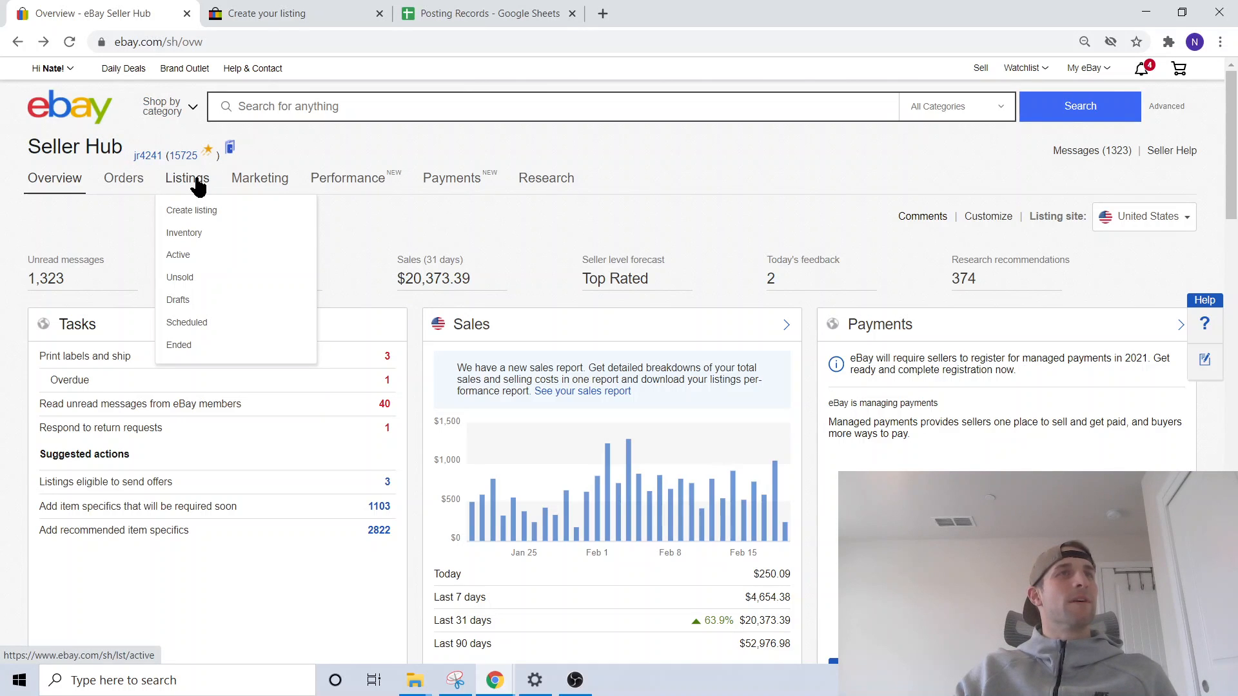
left_click(204, 213)
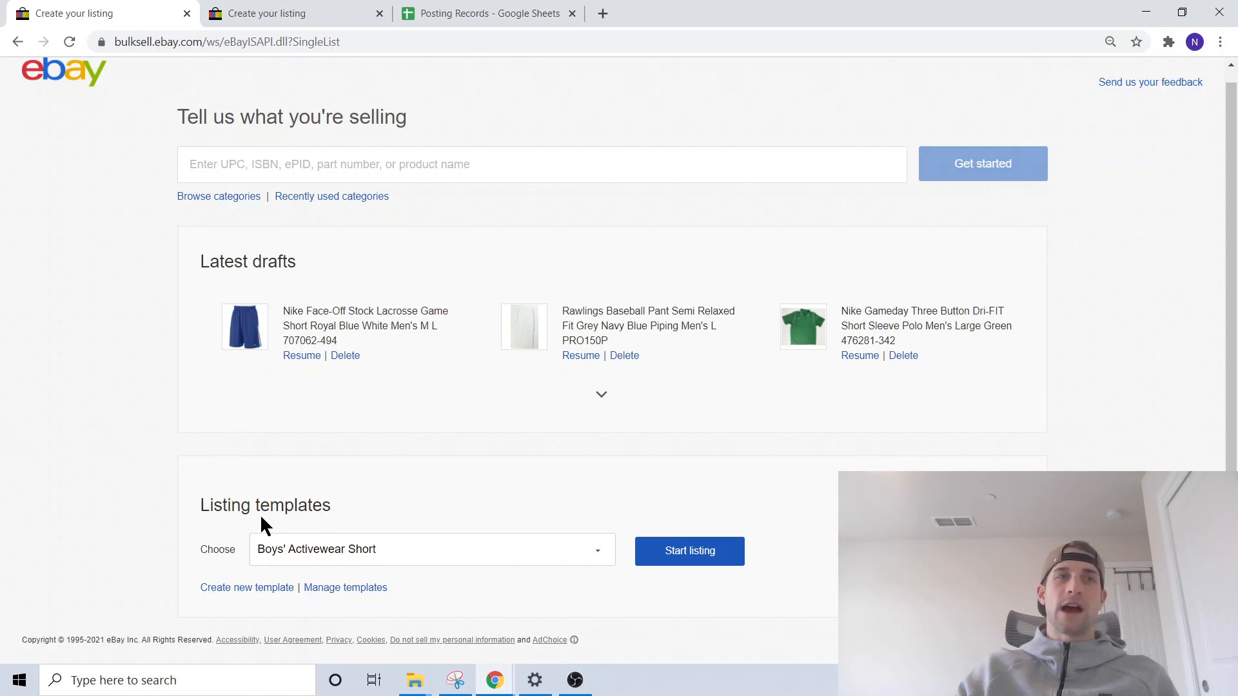
left_click(281, 554)
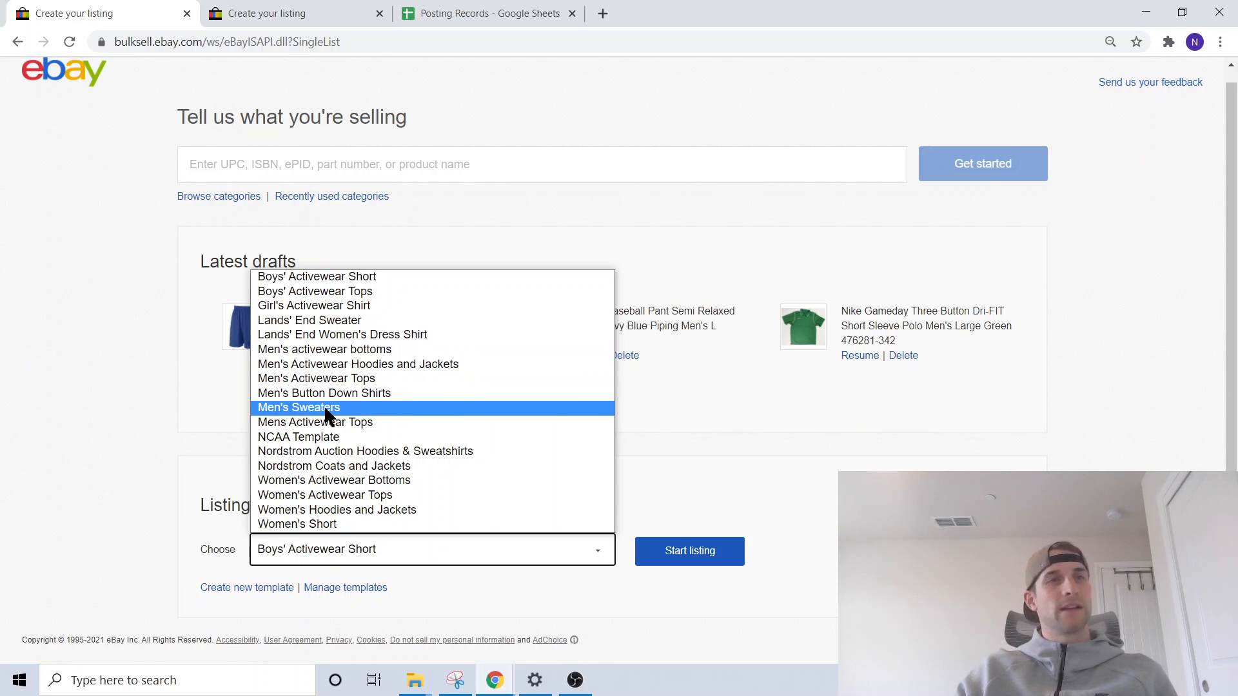
left_click(238, 588)
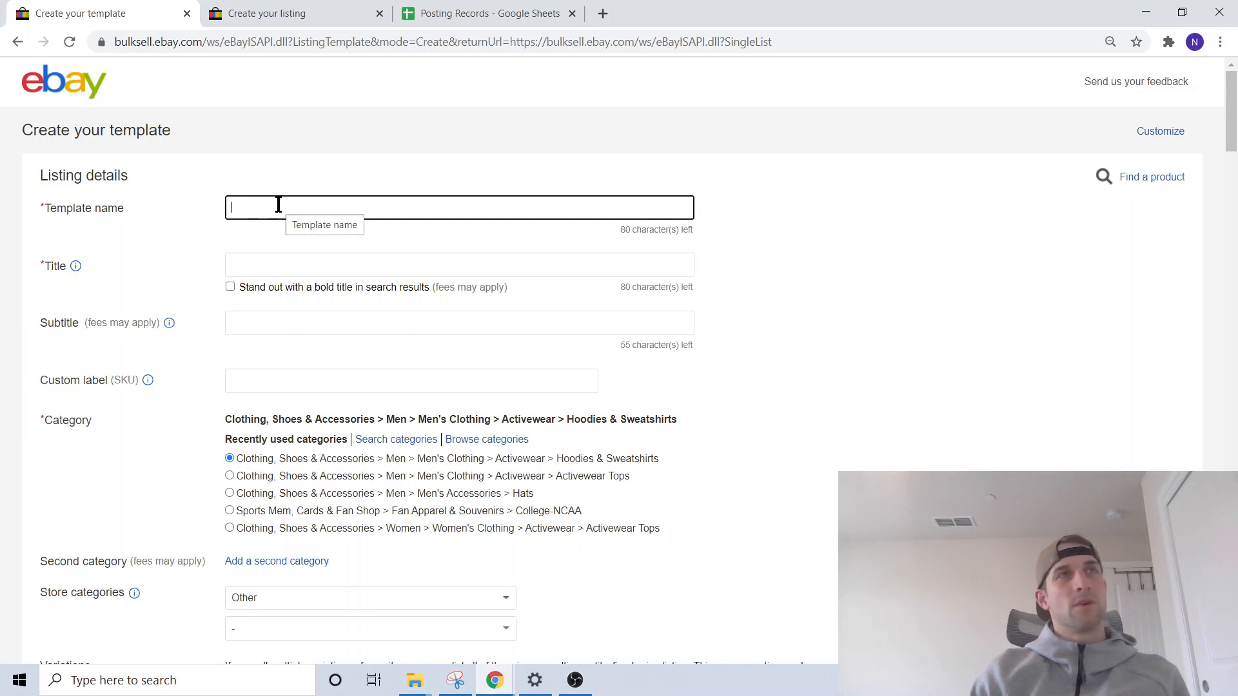
- Name the template "Nike Jacket"
type("J")
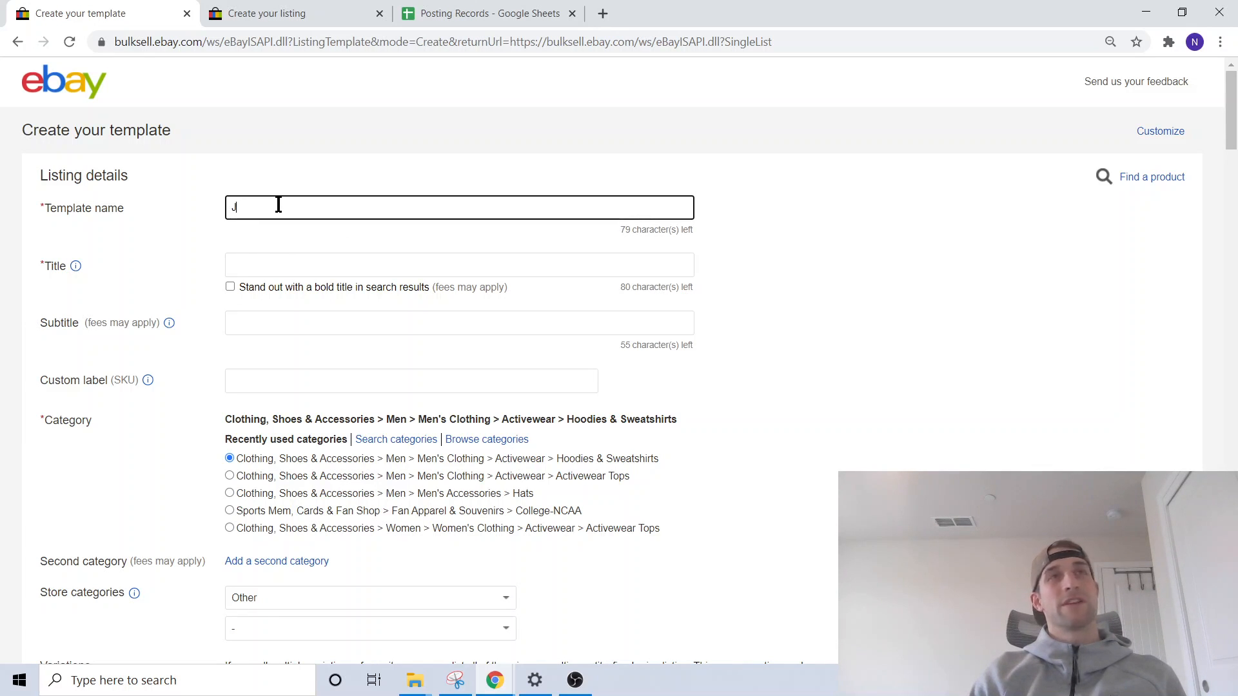
key("BackSpace")
type("Nike Jacke")
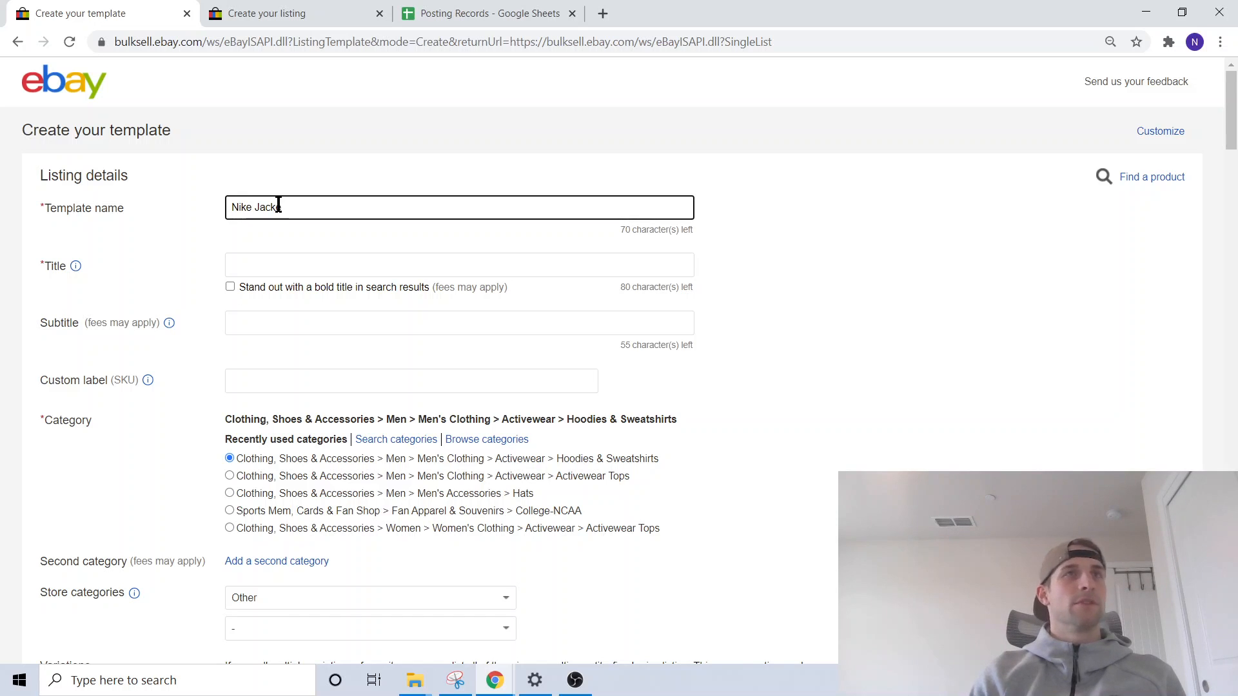
type("t")
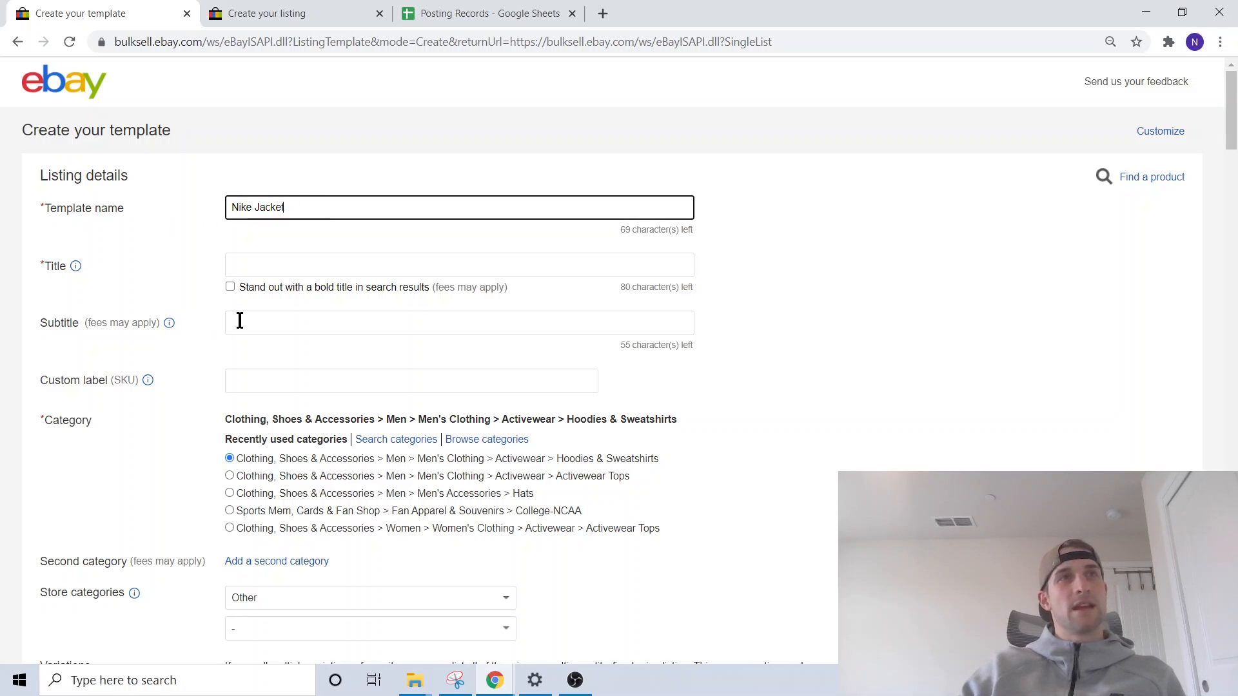
- Enter "Nike Sportwear Tech Fleece Full Zip Jacket Mens 928483" as the listing title
left_click(256, 266)
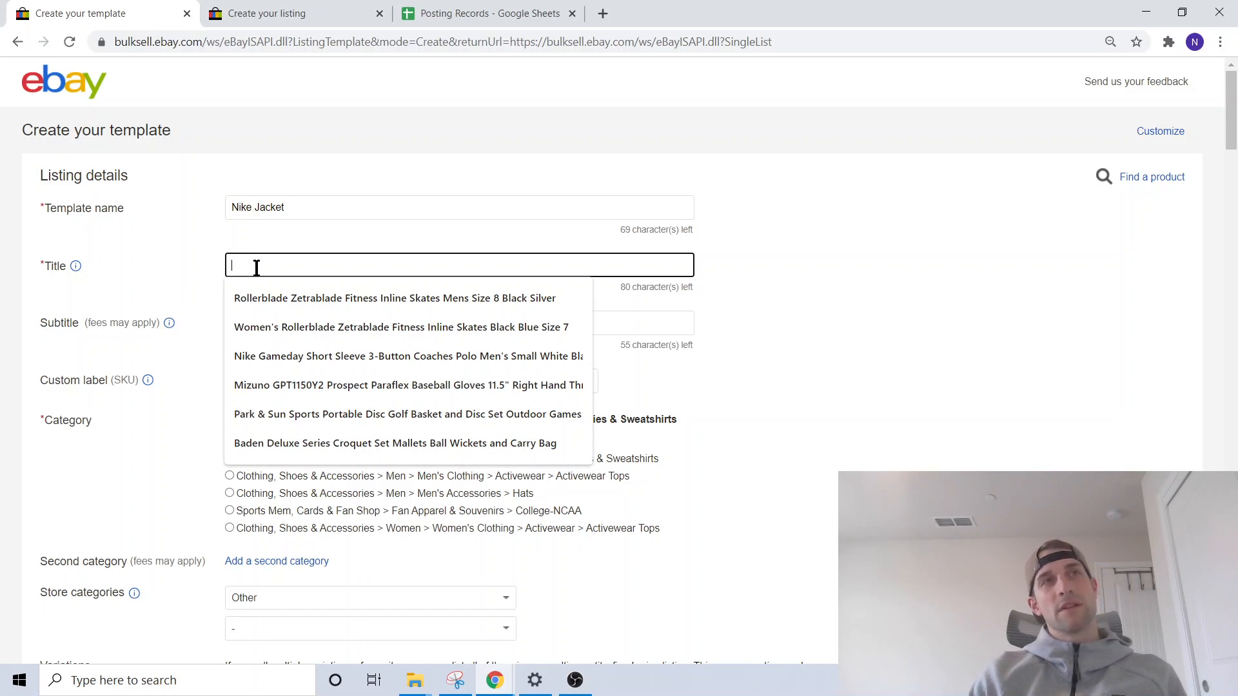
type("Nike ")
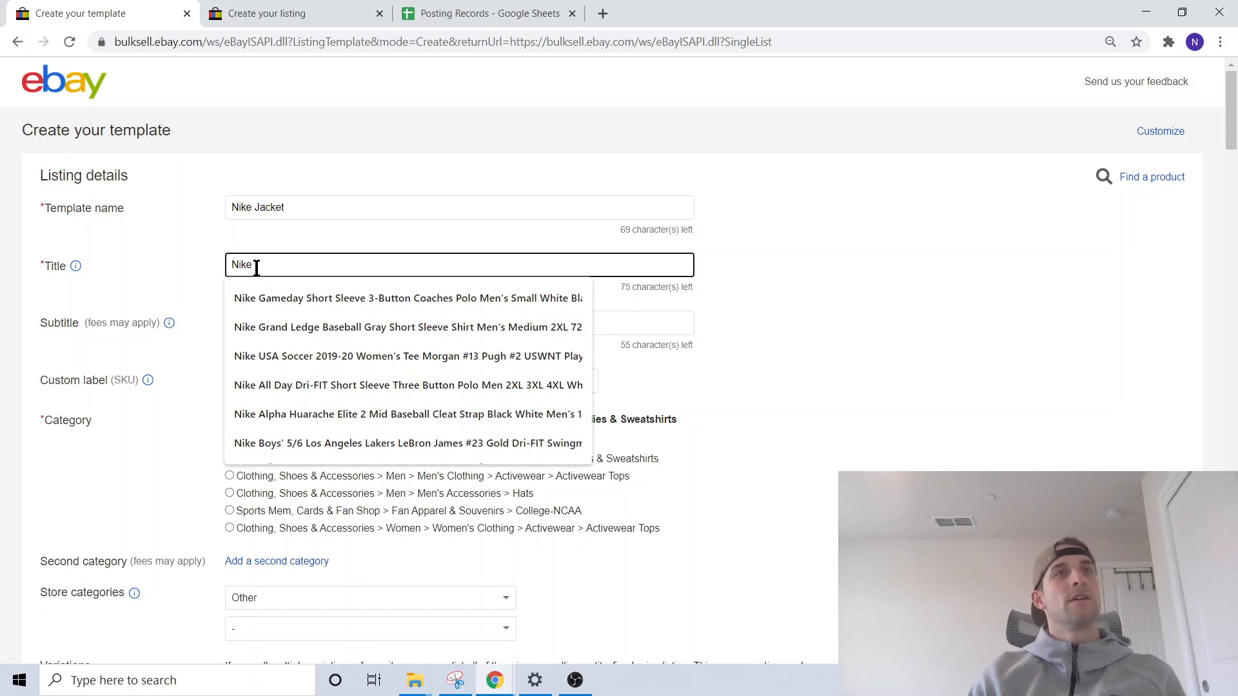
type("Sportwear")
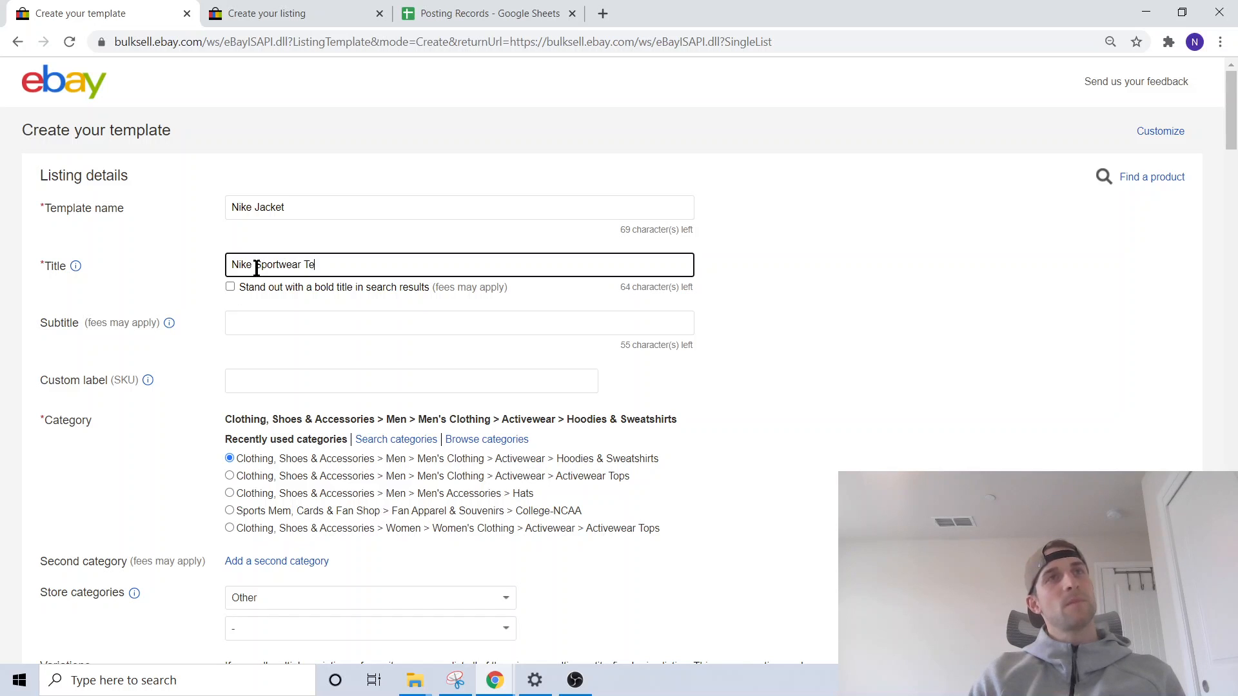
type("Tech Fleece Full Zip Jacket Mens")
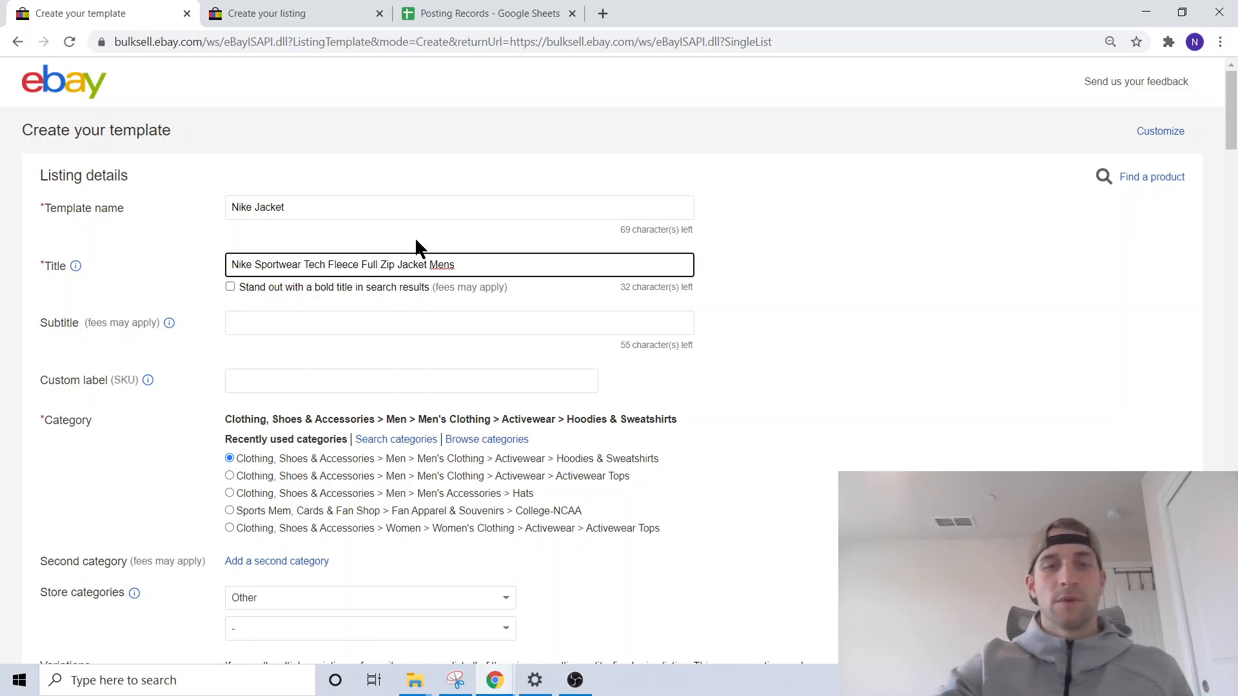
type("928")
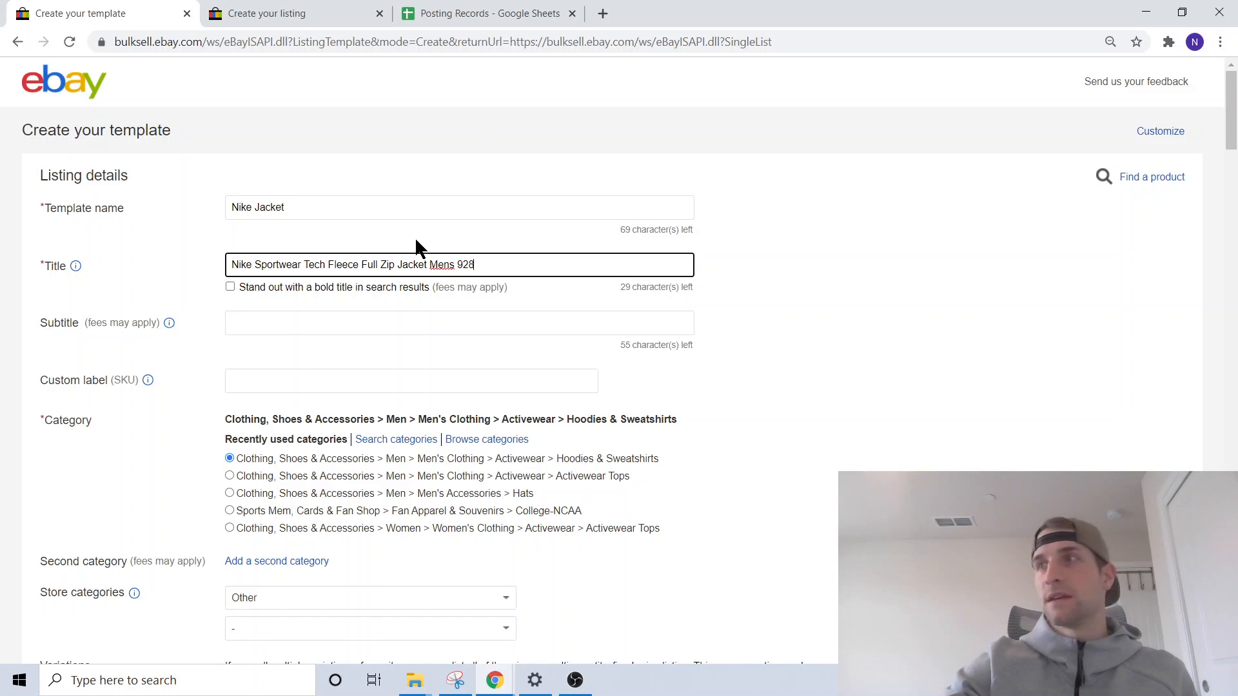
type("483")
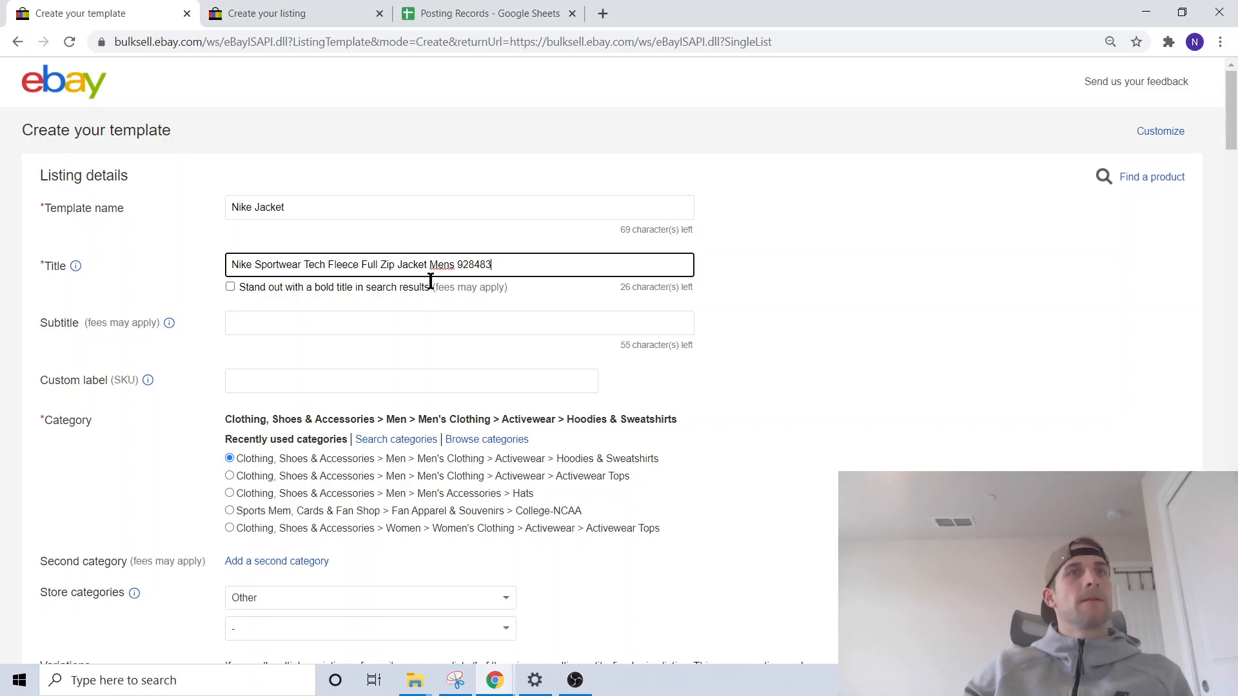
- Set the custom label (SKU) to NS1-928483, copying the style number from the title
left_click(292, 381)
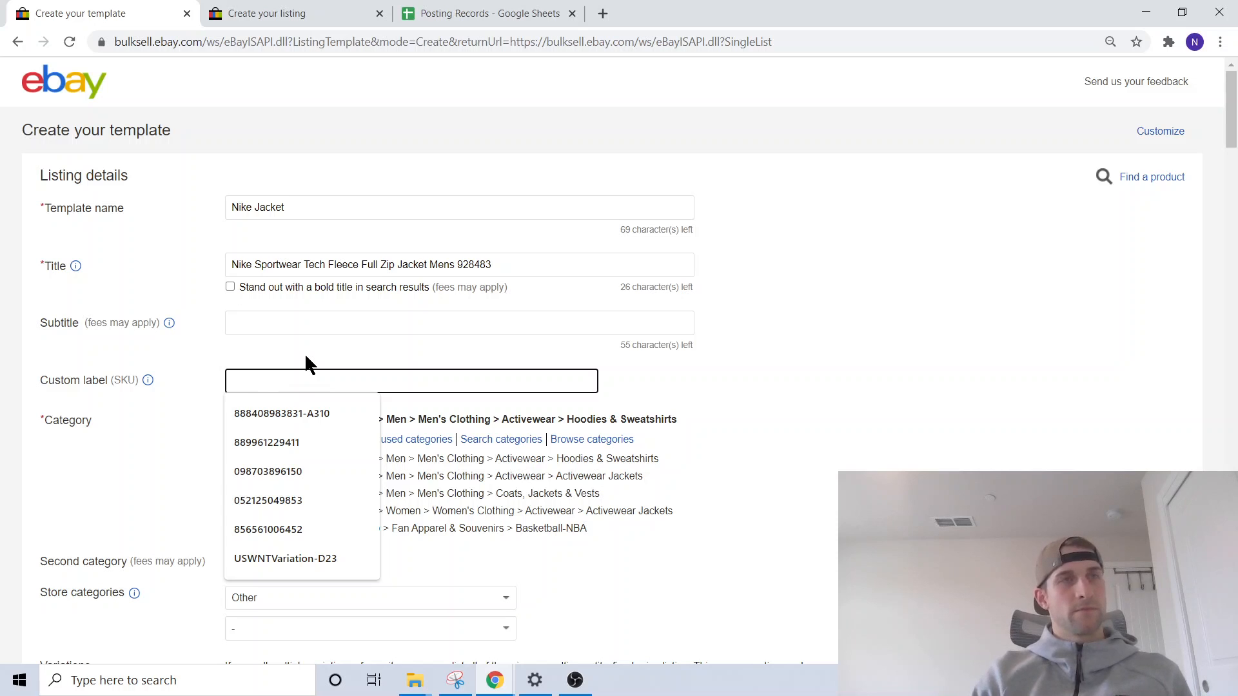
type("NS1-")
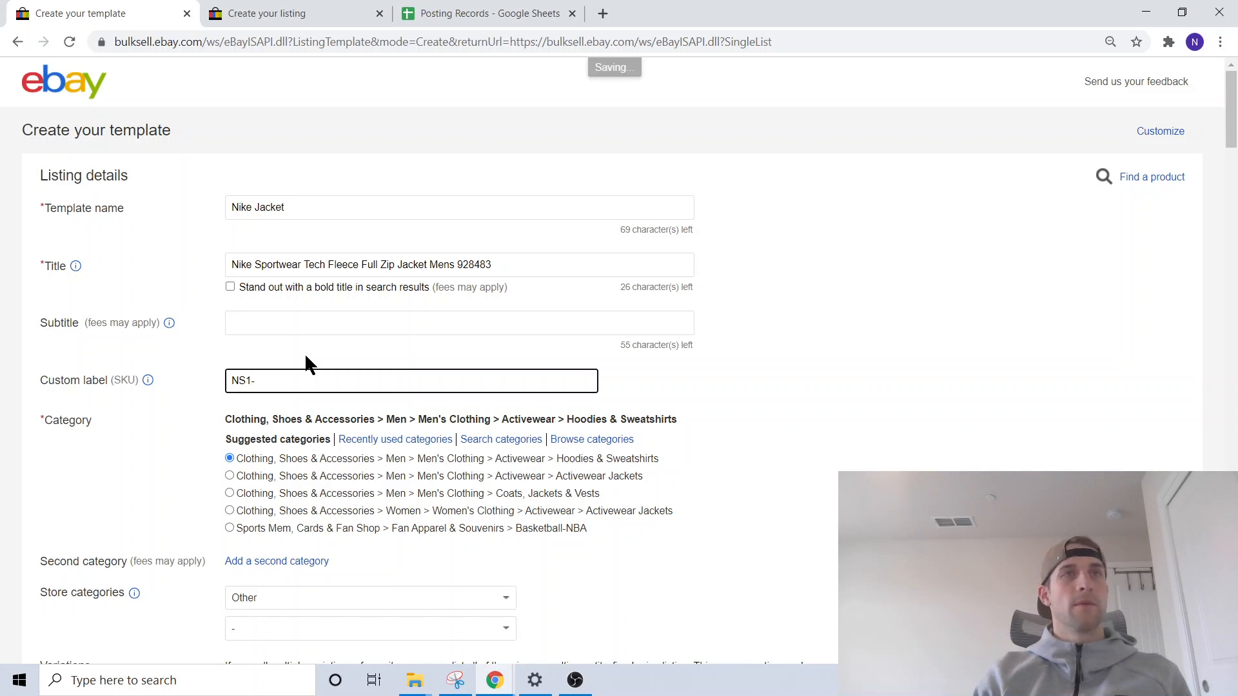
left_click_drag(533, 265, 458, 267)
right_click(468, 265)
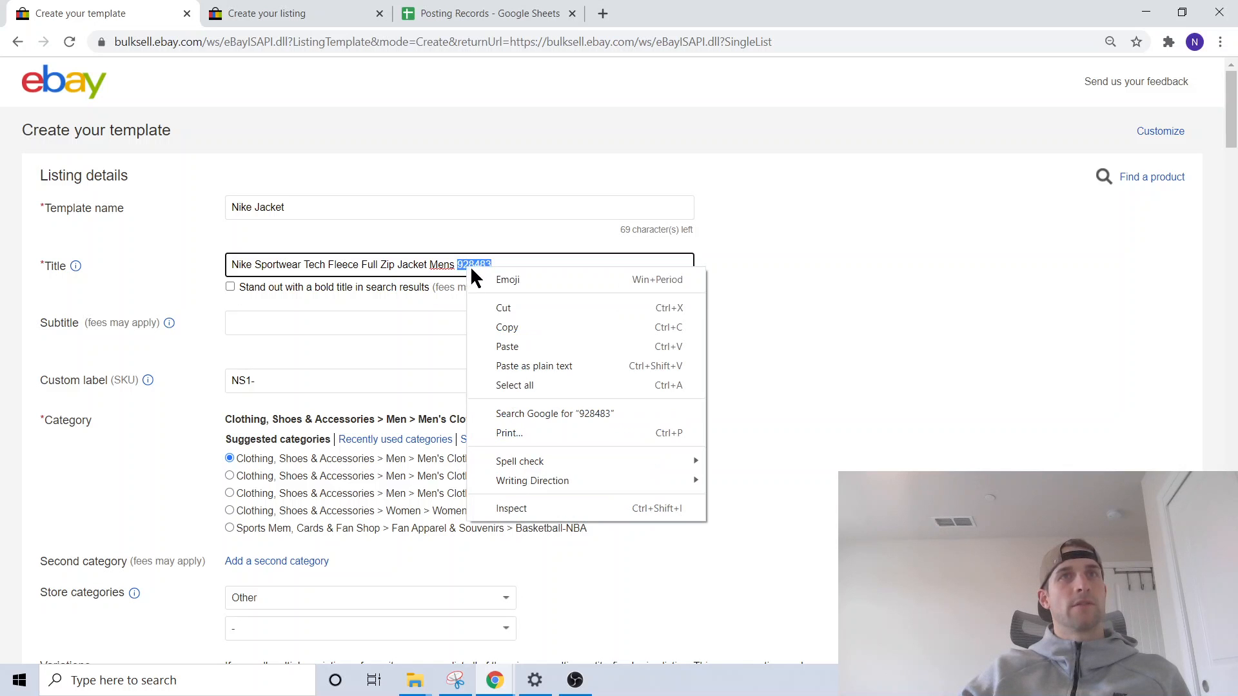
left_click(512, 318)
left_click(312, 380)
key("ctrl+v")
scroll(194, 350, "down", 1)
left_click(912, 348)
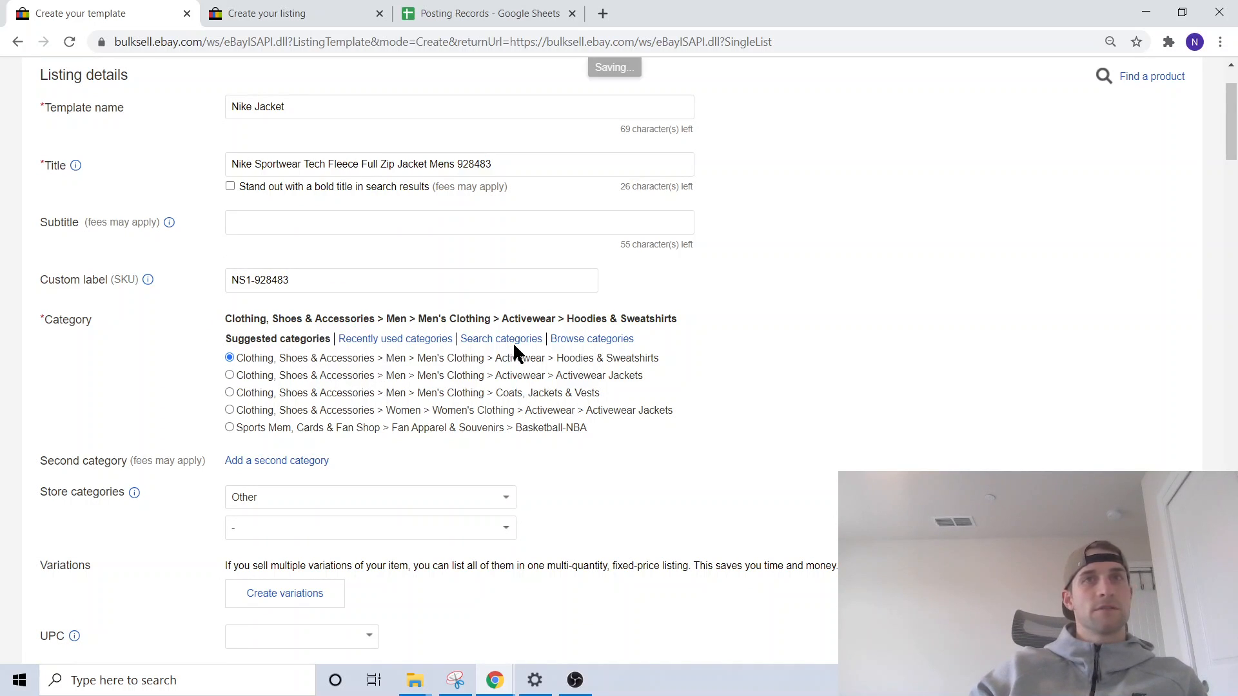
- Set the first store category to Mens > Hoodies & Sweatshirts
scroll(314, 374, "down", 2)
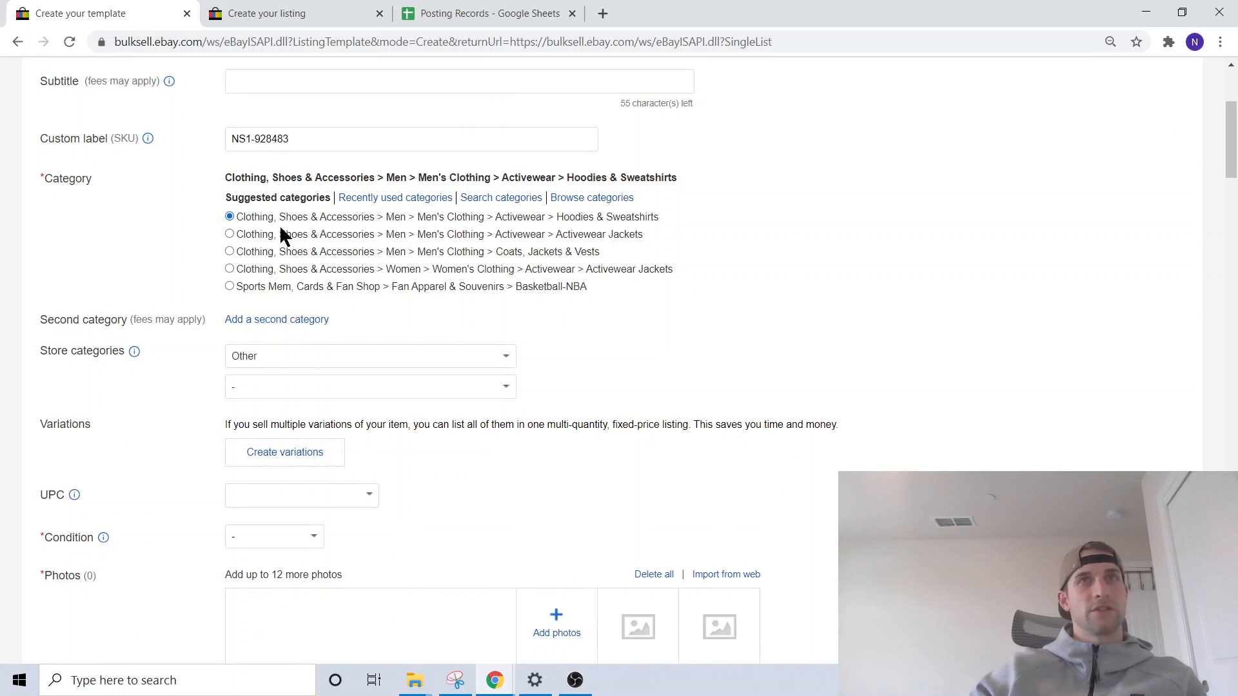
left_click(255, 355)
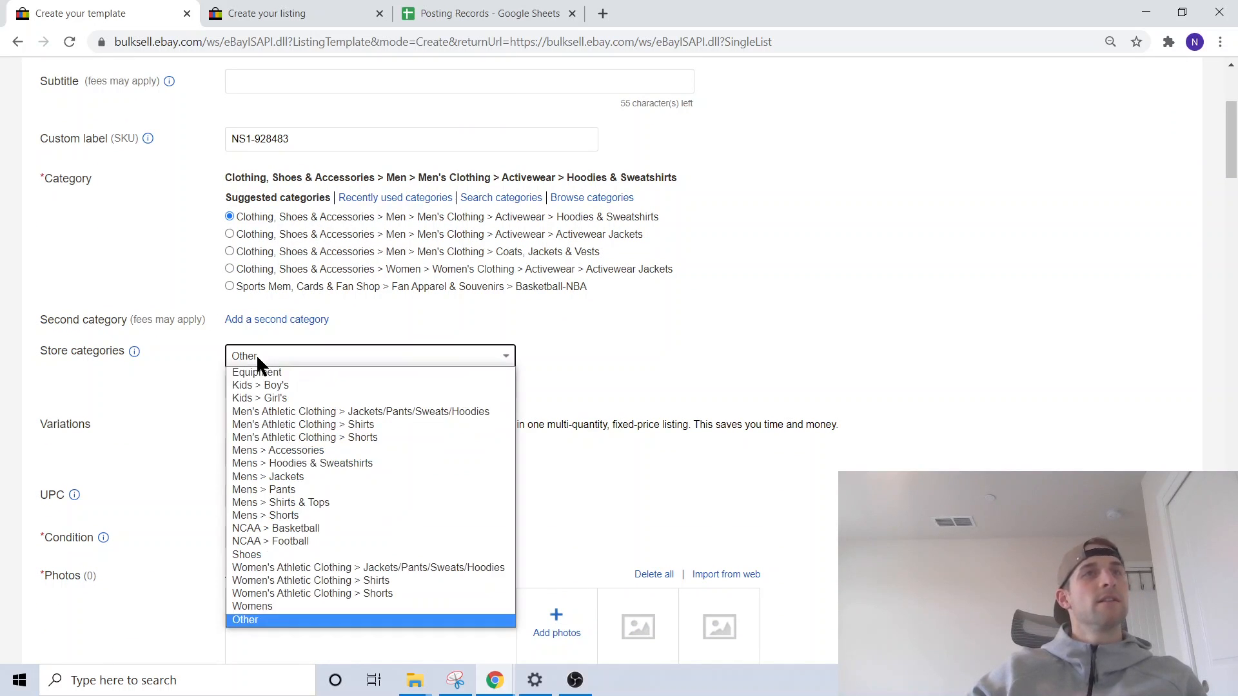
left_click(290, 463)
- Set the UPC to "Does not apply" and the condition to New with tags
scroll(459, 392, "down", 2)
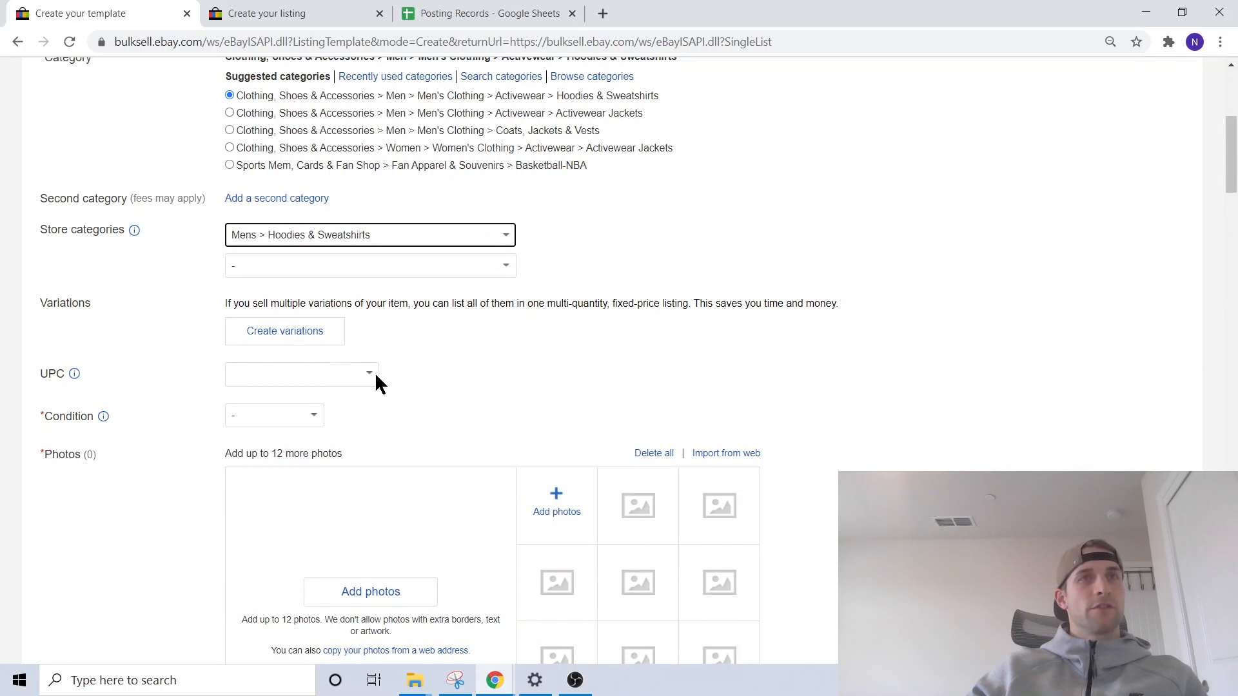
left_click(350, 377)
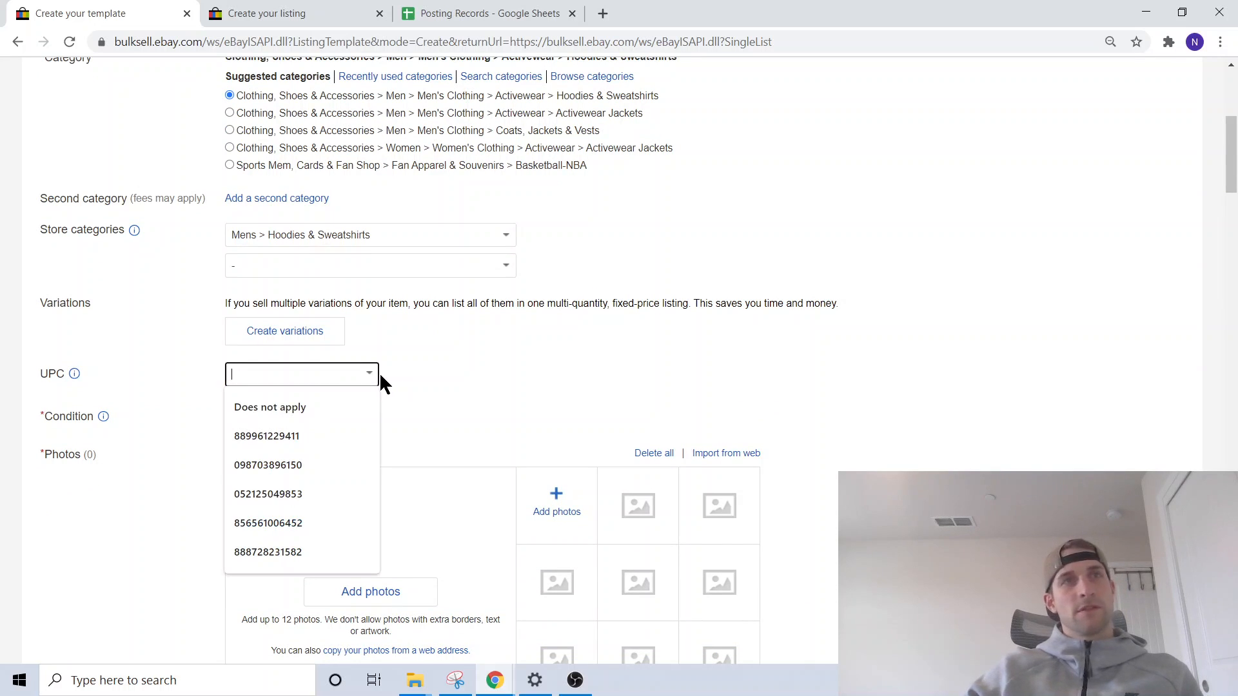
left_click(372, 375)
left_click(297, 377)
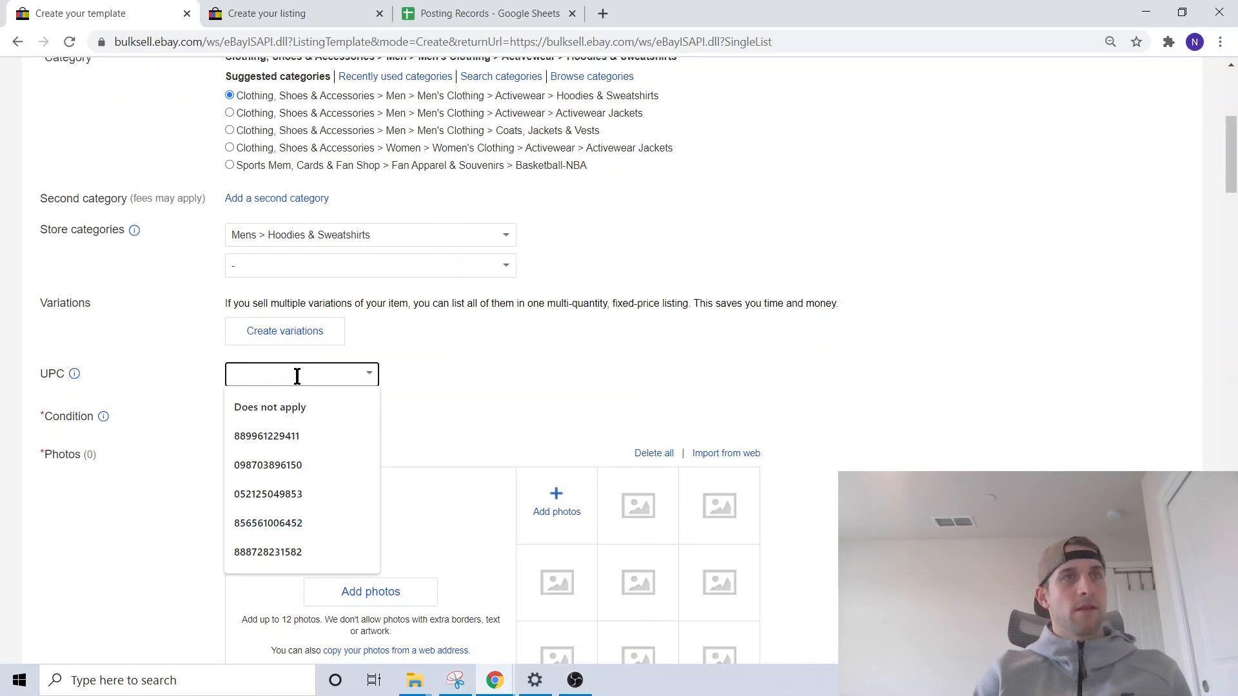
type("Does not apply")
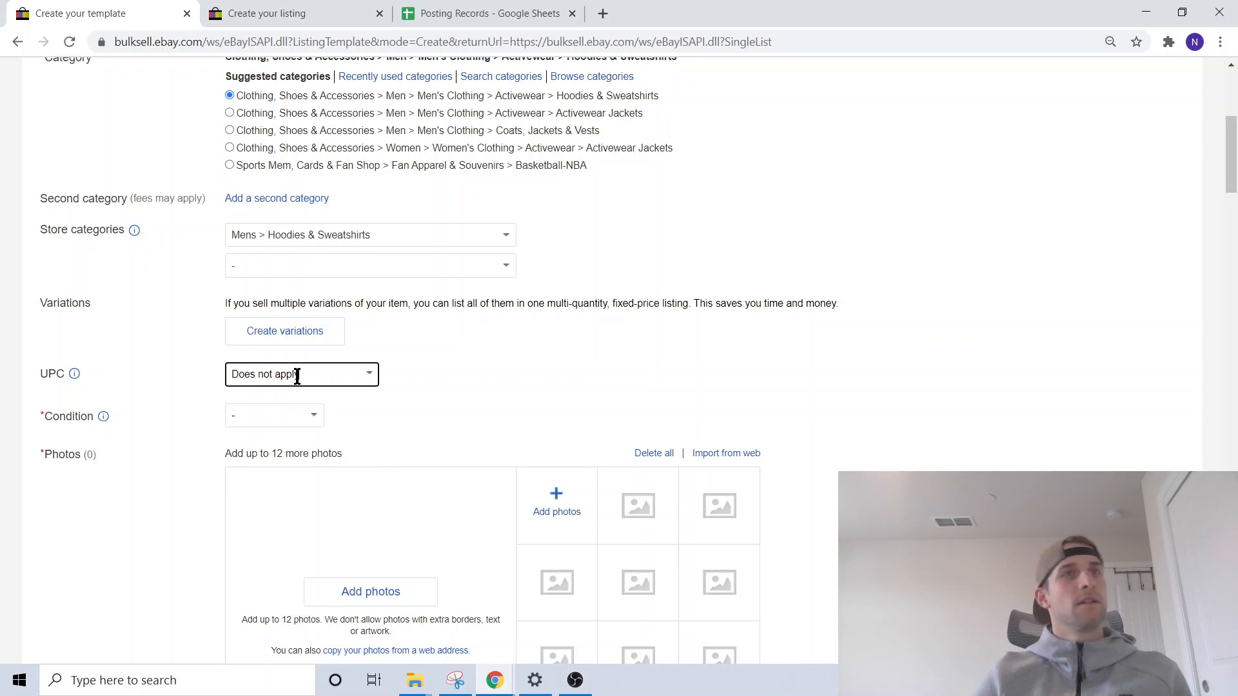
left_click(267, 409)
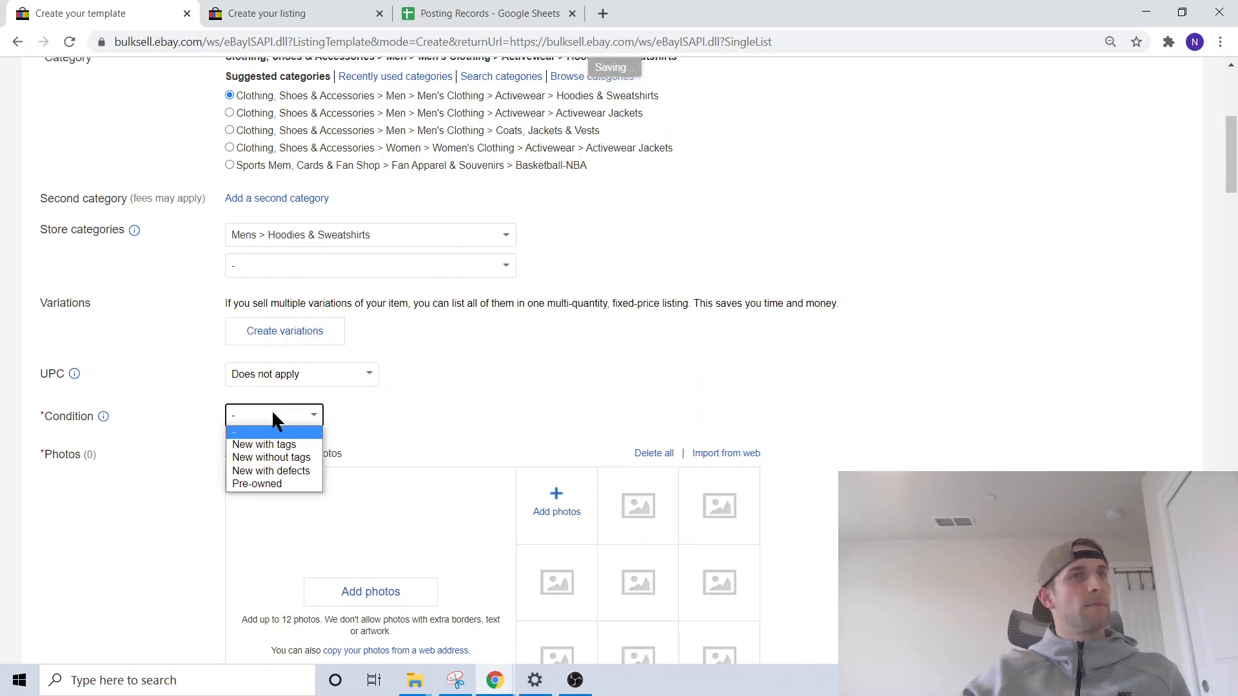
left_click(285, 445)
- Apply the suggested item specifics: brand Nike, department Men and fabric type Fleece
scroll(462, 399, "down", 8)
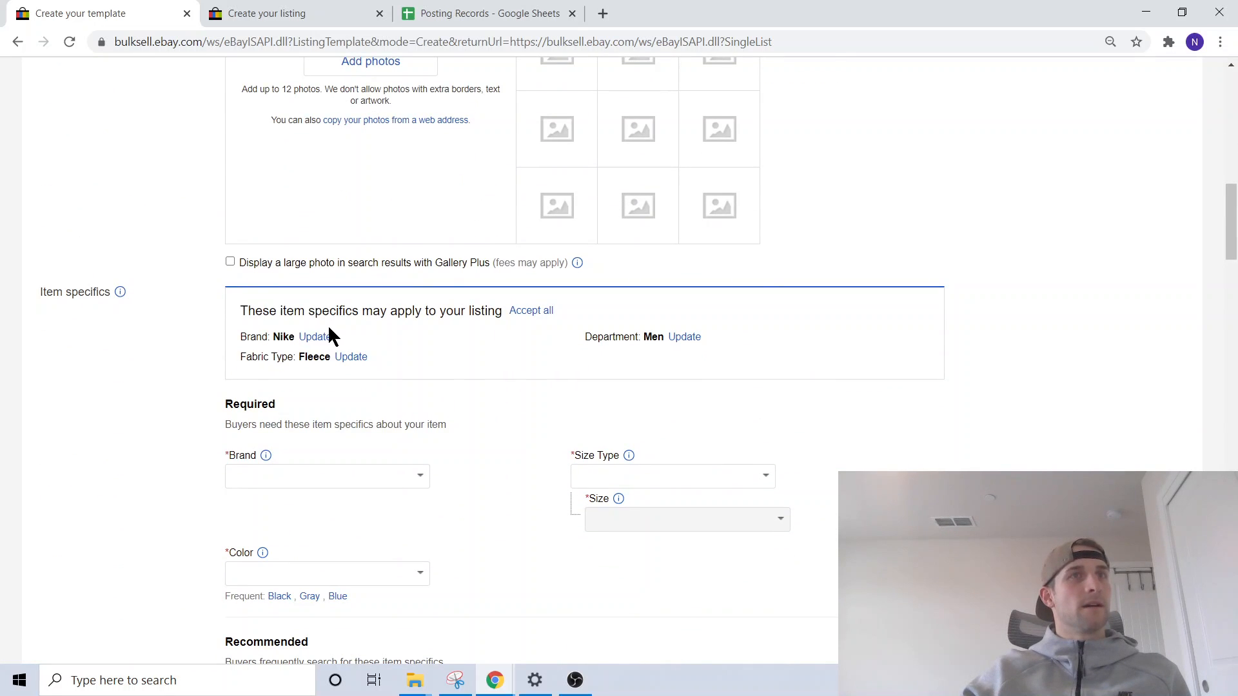
left_click(316, 337)
left_click(343, 337)
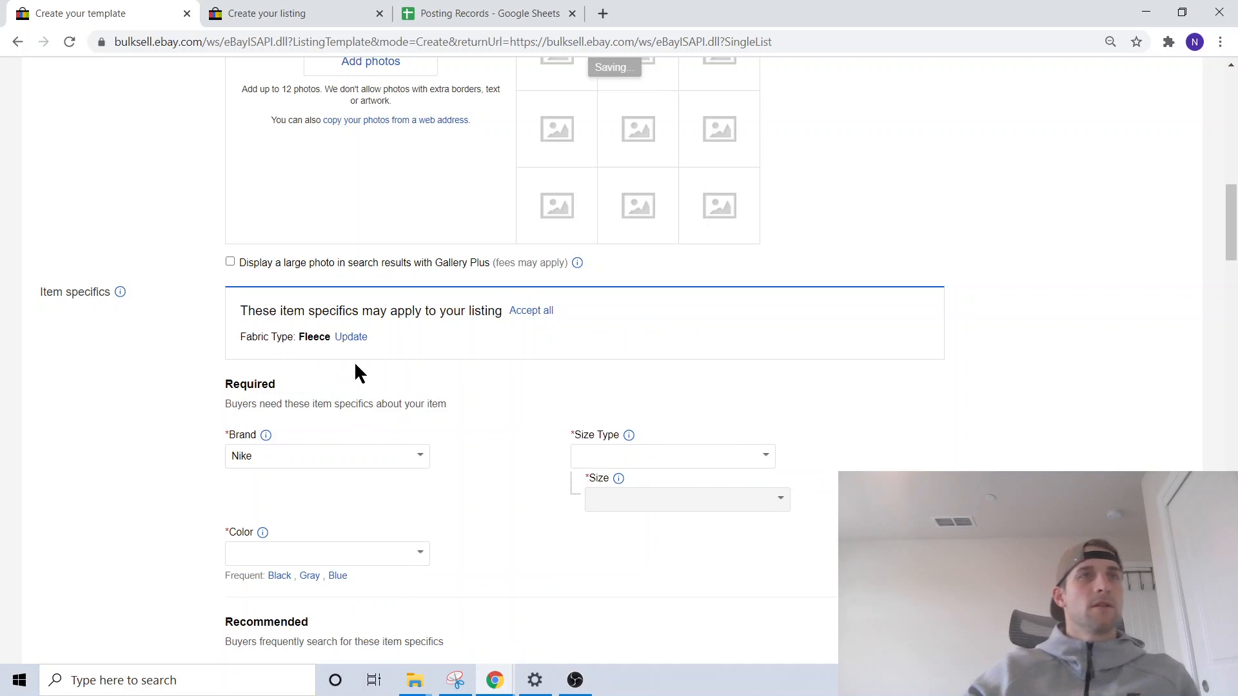
left_click(353, 337)
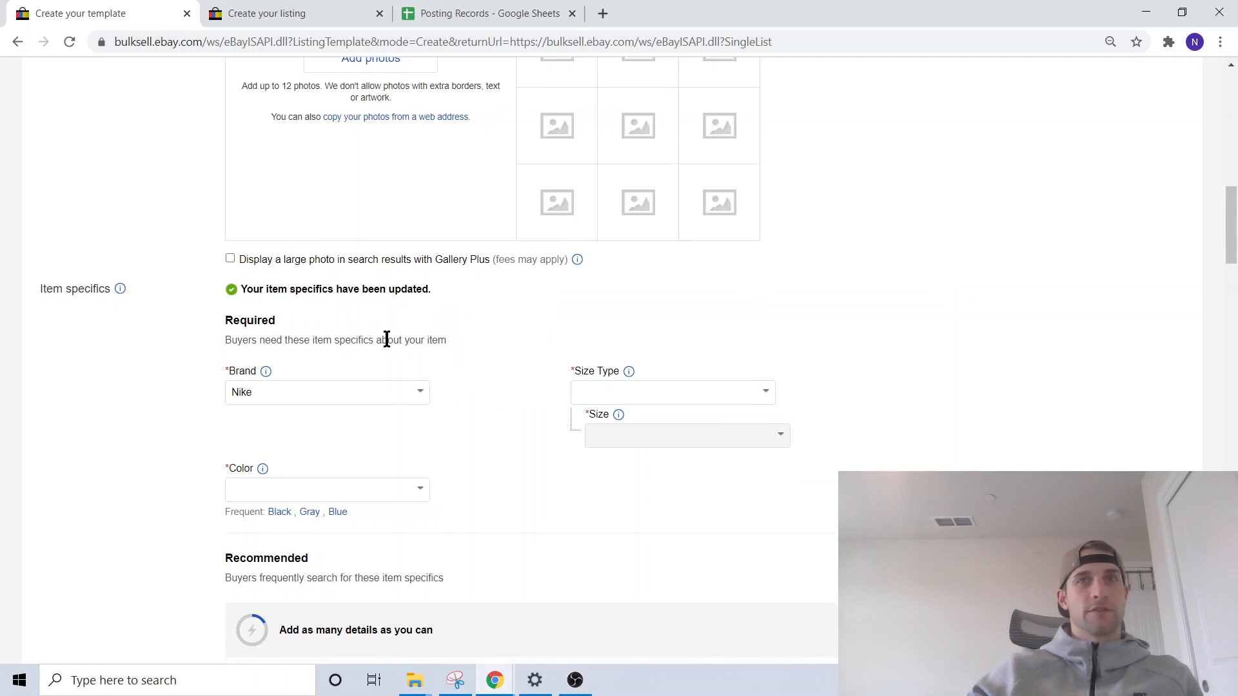
- Set the size type to Regular in the required item specifics
scroll(713, 334, "down", 1)
left_click(764, 335)
left_click(587, 359)
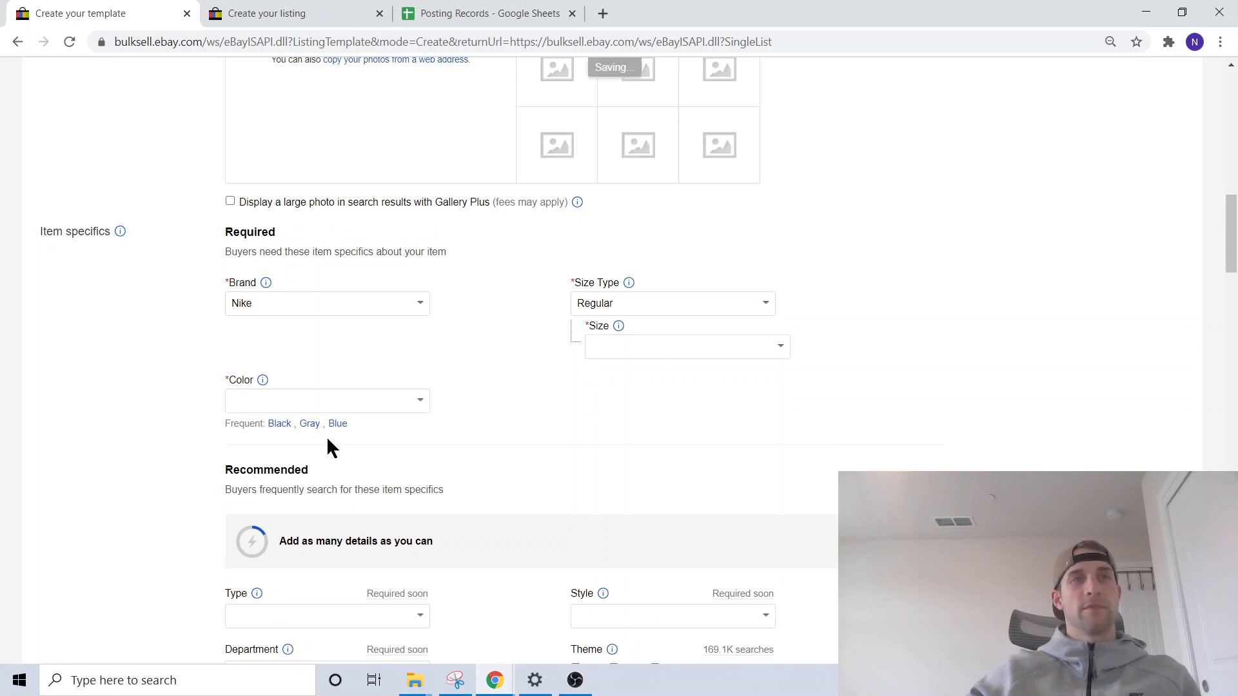
- Set the item type to Hoodie and the style to Full Zip in the recommended specifics
scroll(577, 340, "down", 1)
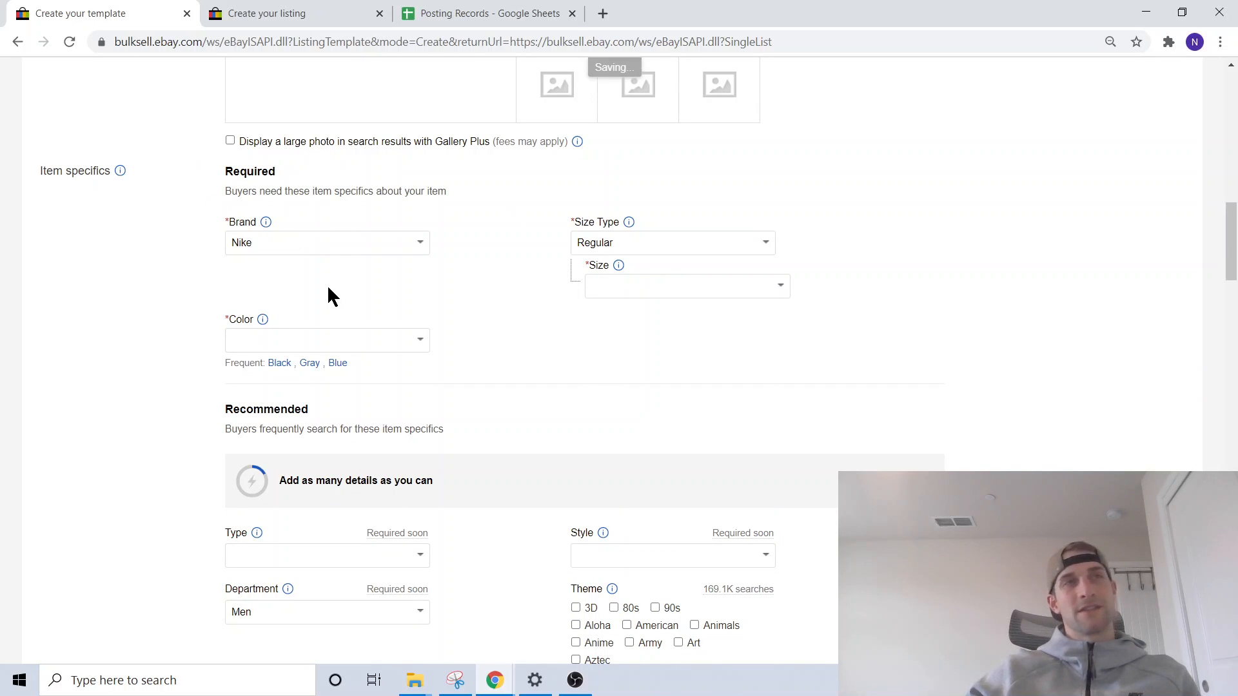
scroll(327, 284, "down", 3)
left_click(418, 395)
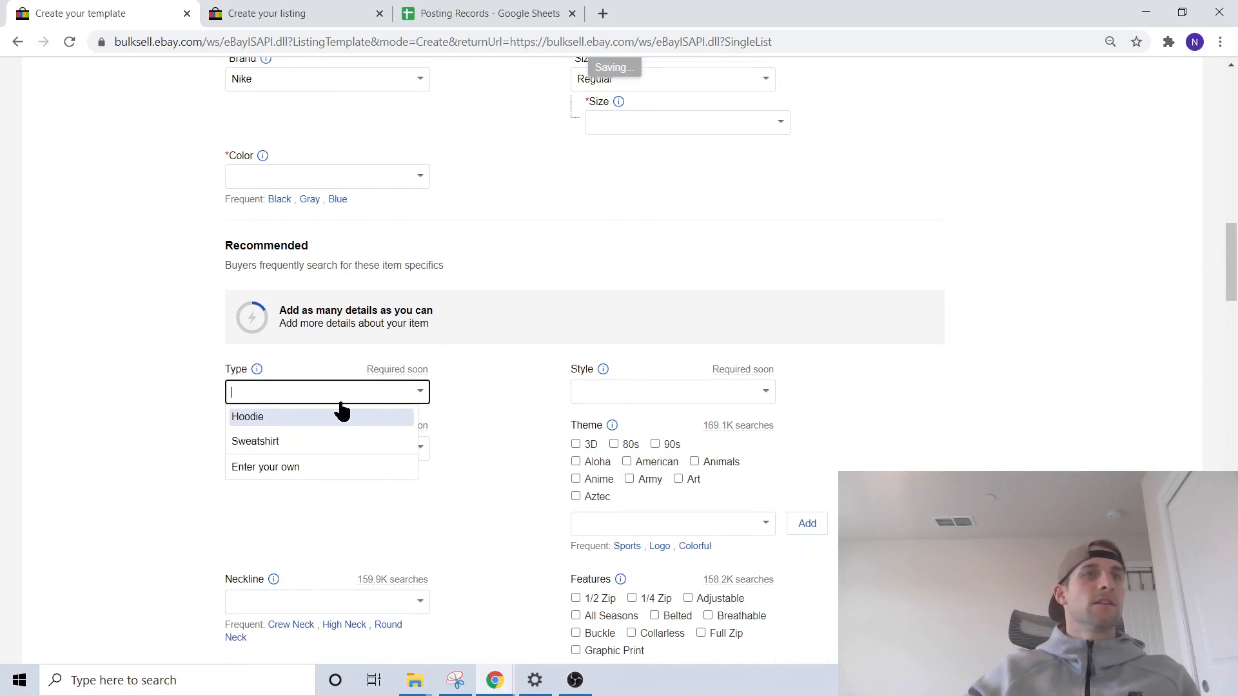
left_click(258, 379)
left_click(766, 354)
left_click(593, 403)
key("Tab")
- Add Full Zip to the item's features and set the neckline to High Neck
scroll(529, 368, "down", 3)
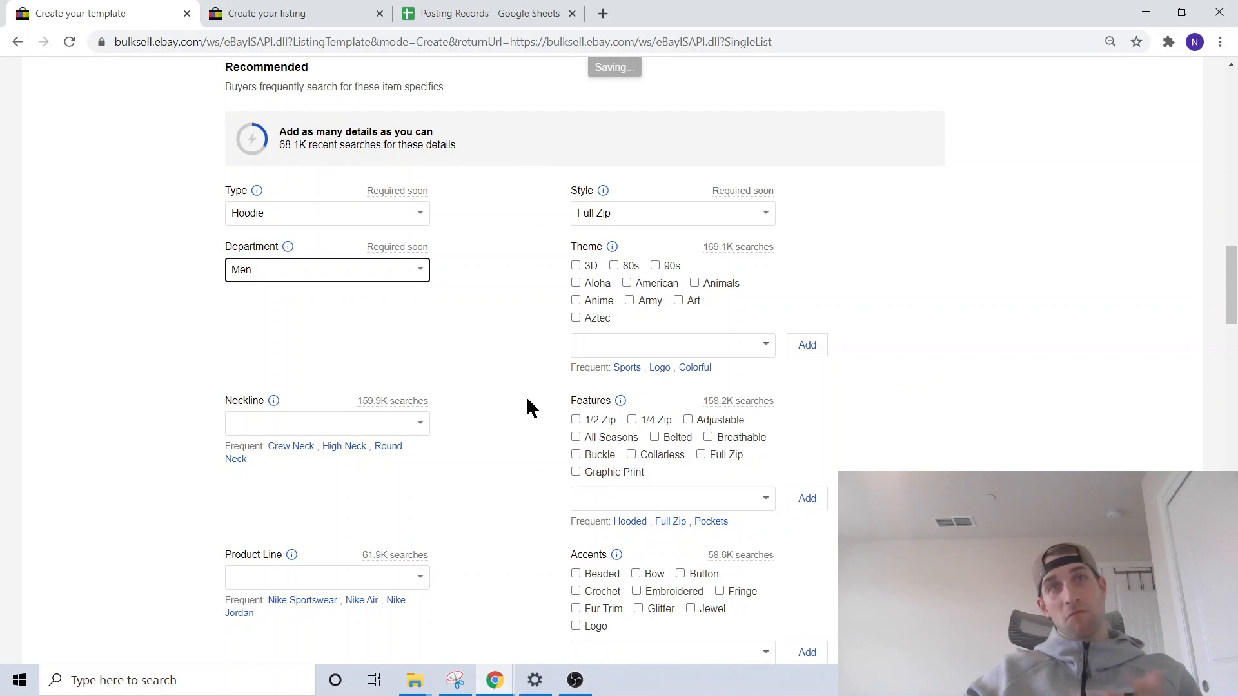
scroll(570, 385, "down", 1)
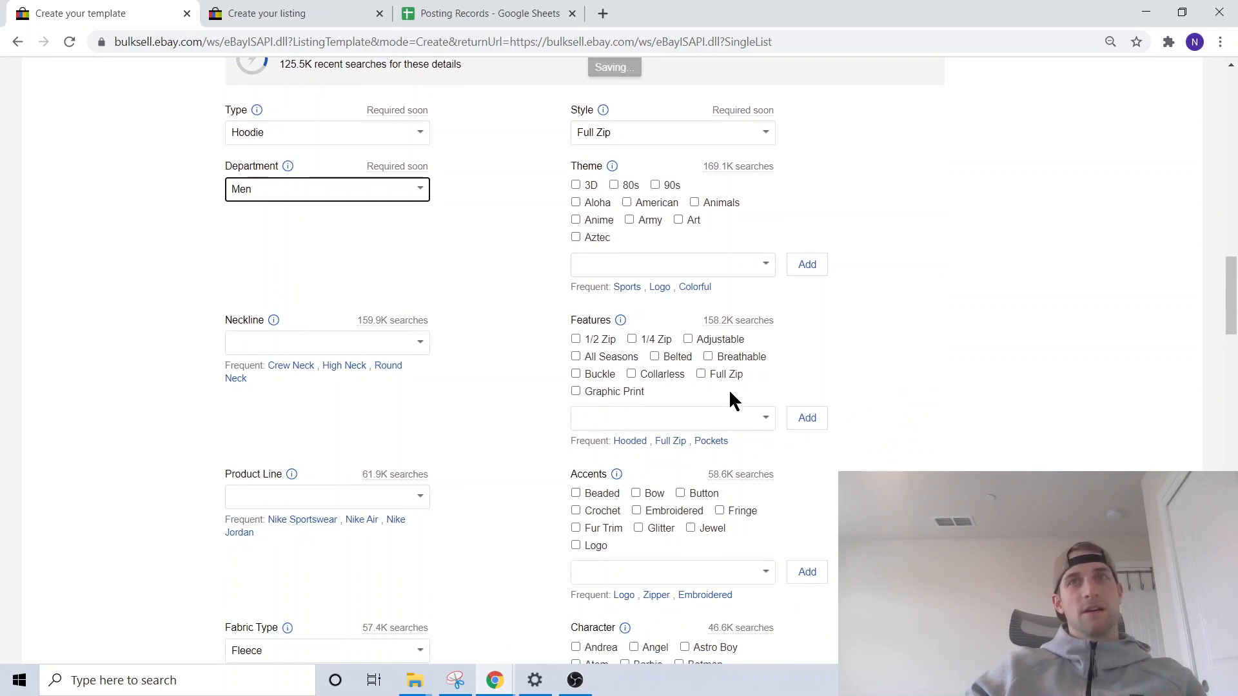
left_click(701, 374)
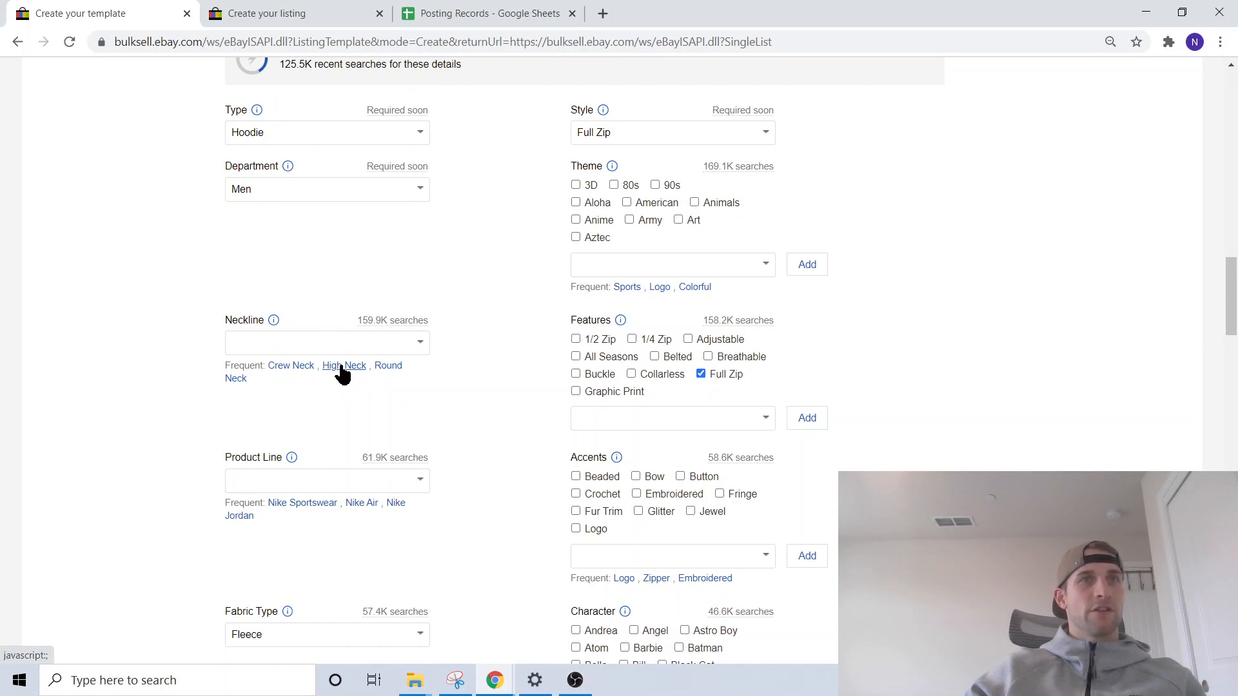
left_click(340, 366)
- Set the product line to Nike Sportswear
scroll(513, 338, "down", 3)
left_click(311, 338)
scroll(525, 299, "down", 2)
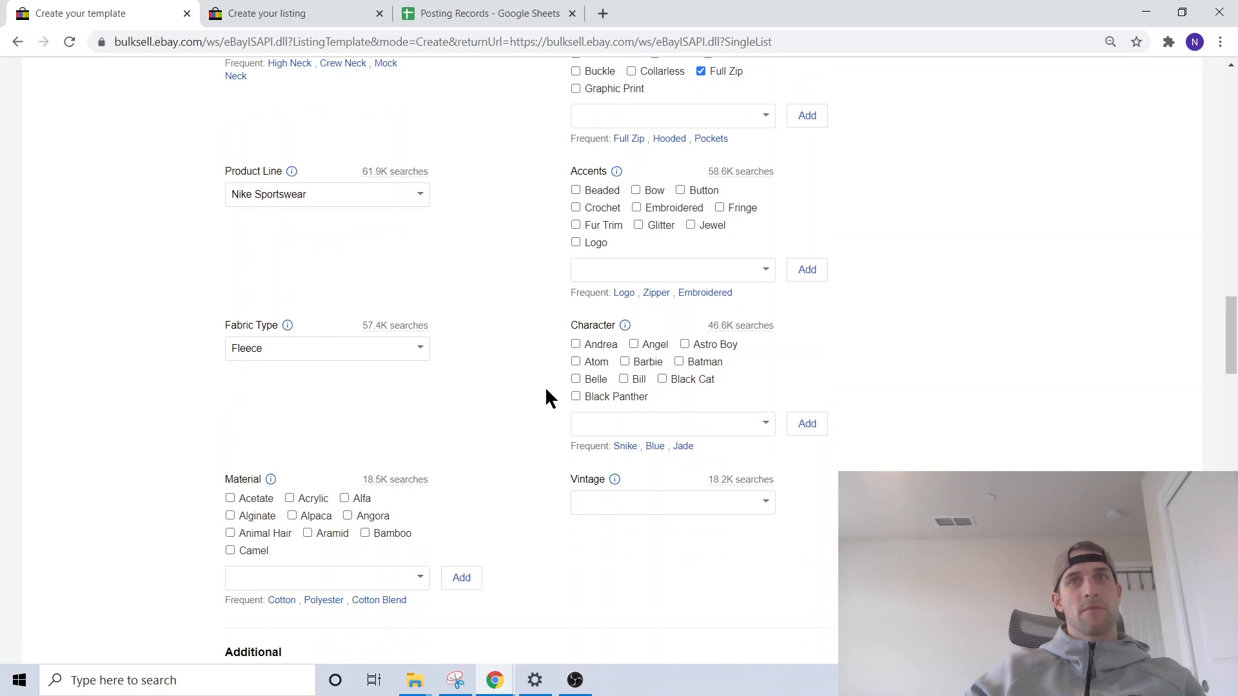
scroll(545, 396, "down", 2)
scroll(519, 348, "down", 5)
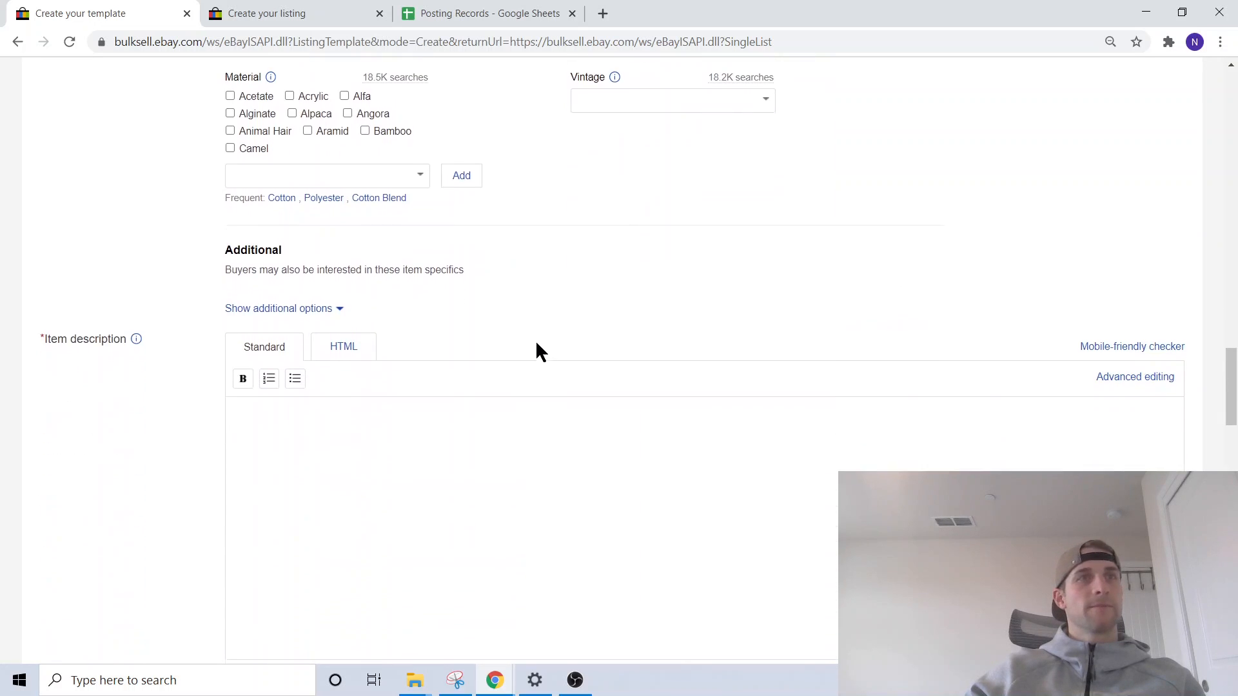
- Start a bulleted list in the item description with the entry "Nike Sportwear Tech Fleece"
left_click(295, 379)
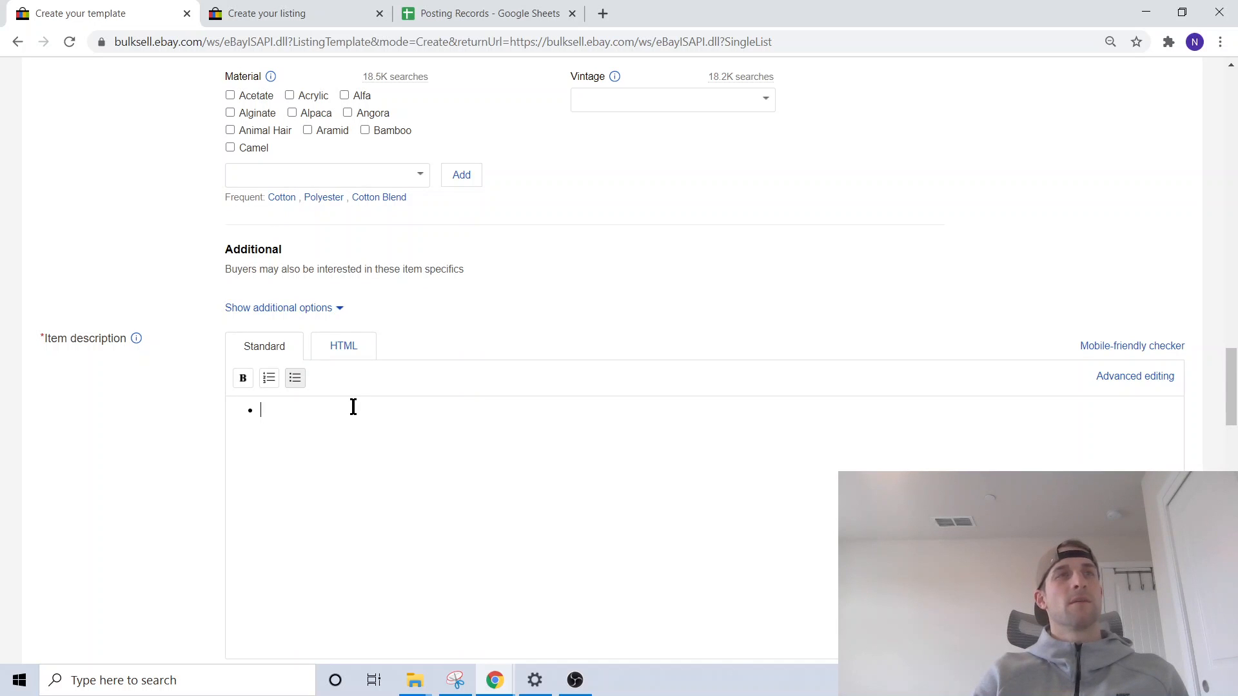
type("ike")
key("BackSpace")
key("BackSpace")
key("BackSpace")
type("Nike")
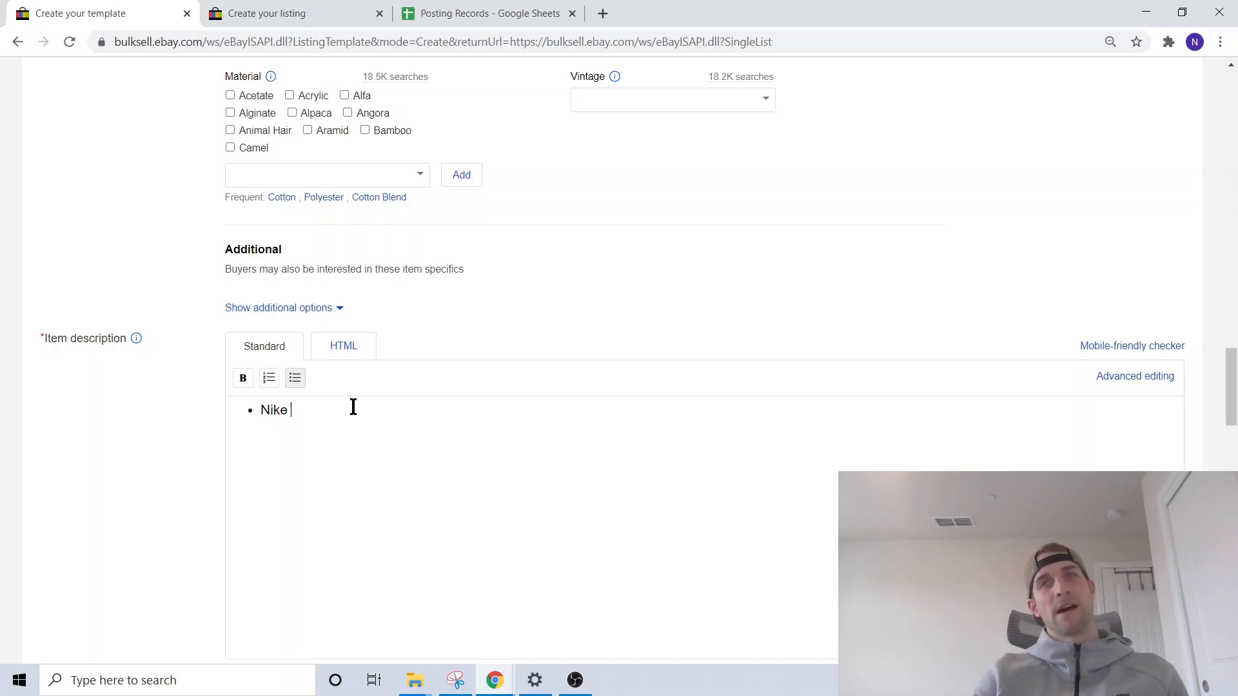
type(" Spor")
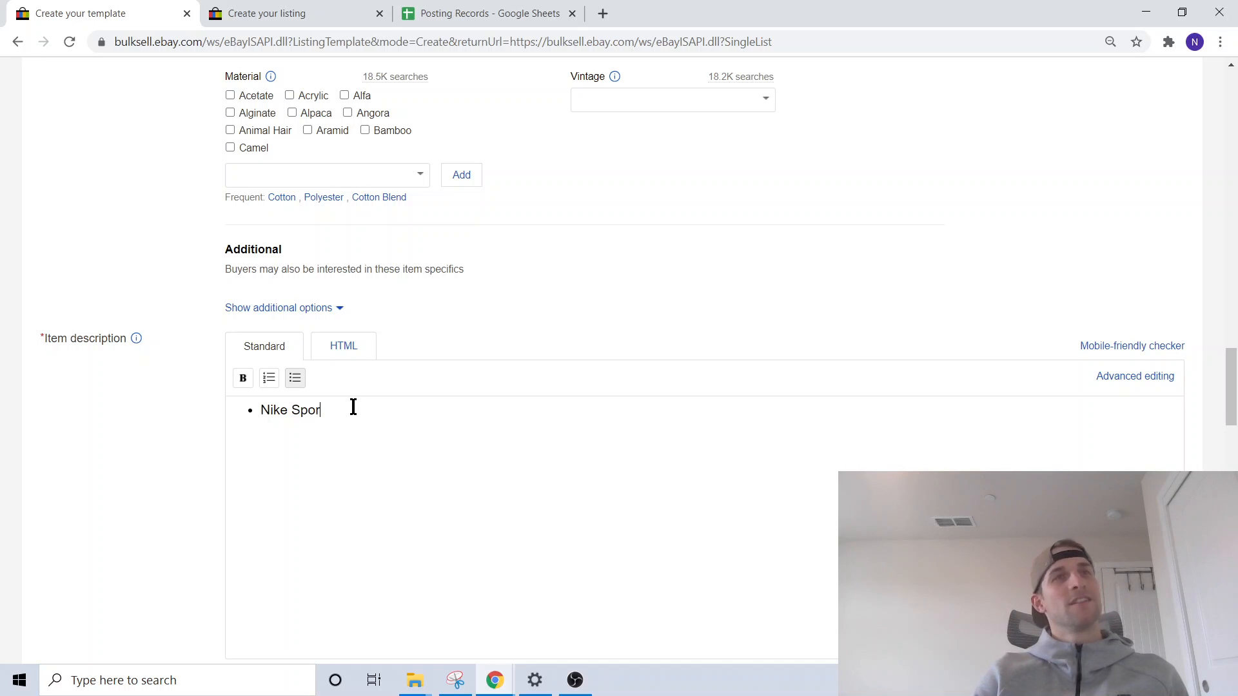
type("twear Tech Fleece")
key("Return")
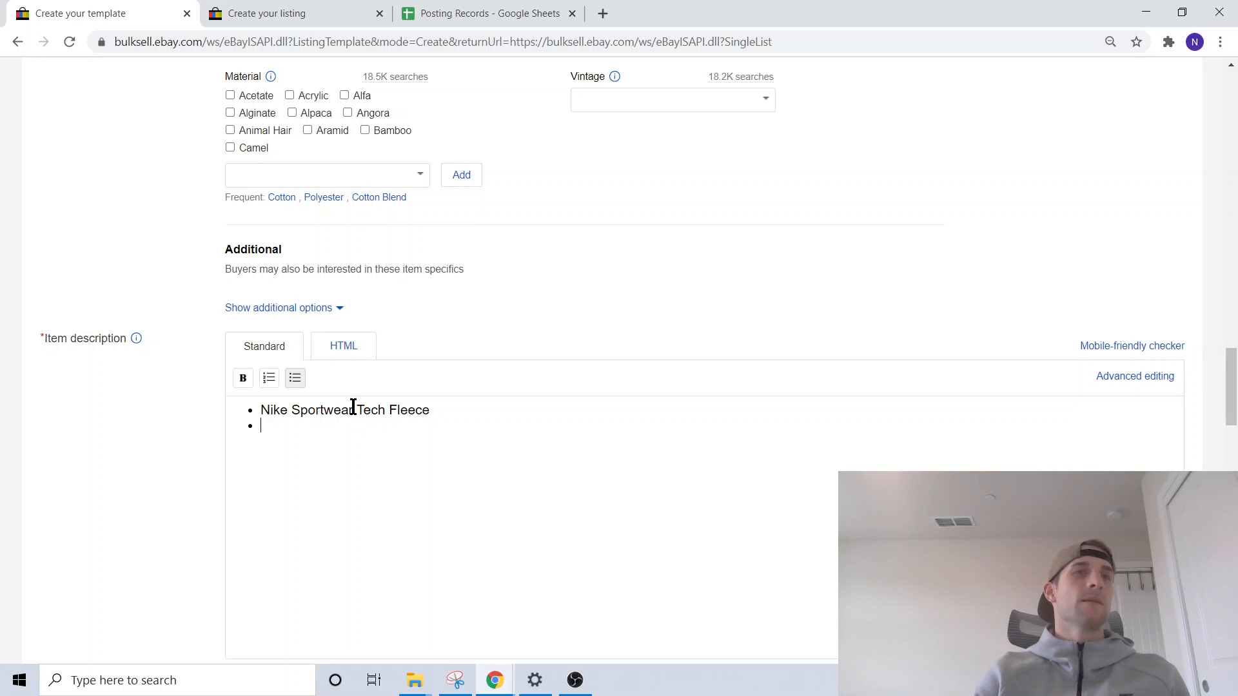
- Add the bullets "Front pockets" and "Color:" to the item description
type("Front")
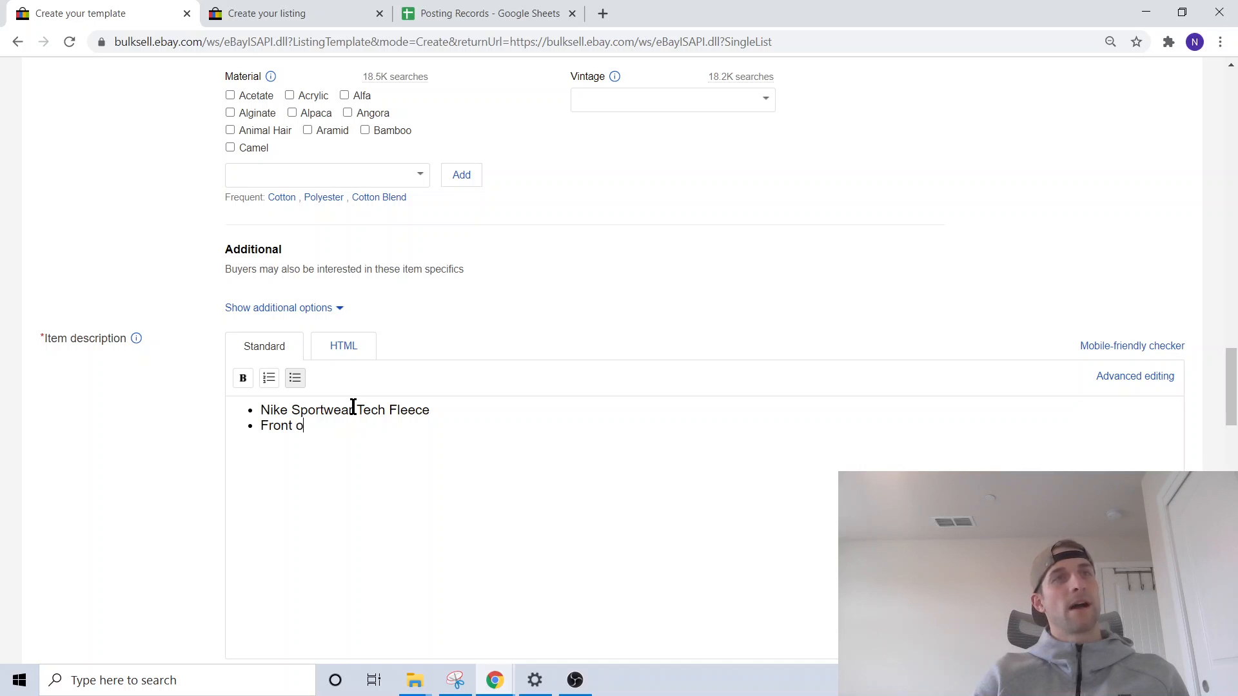
type(" opcketCpol")
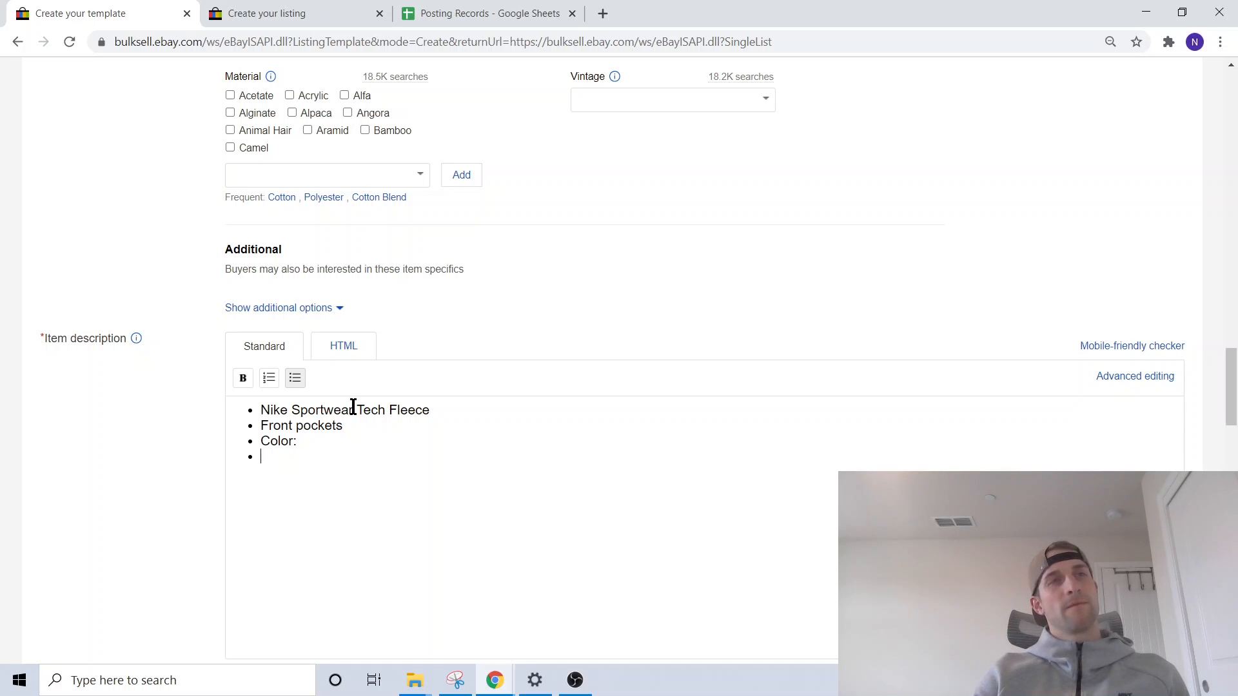
- End the bulleted list and add the closing line "Let me know if you have any questions." below it
key("Return")
key("Return")
type("Let me ")
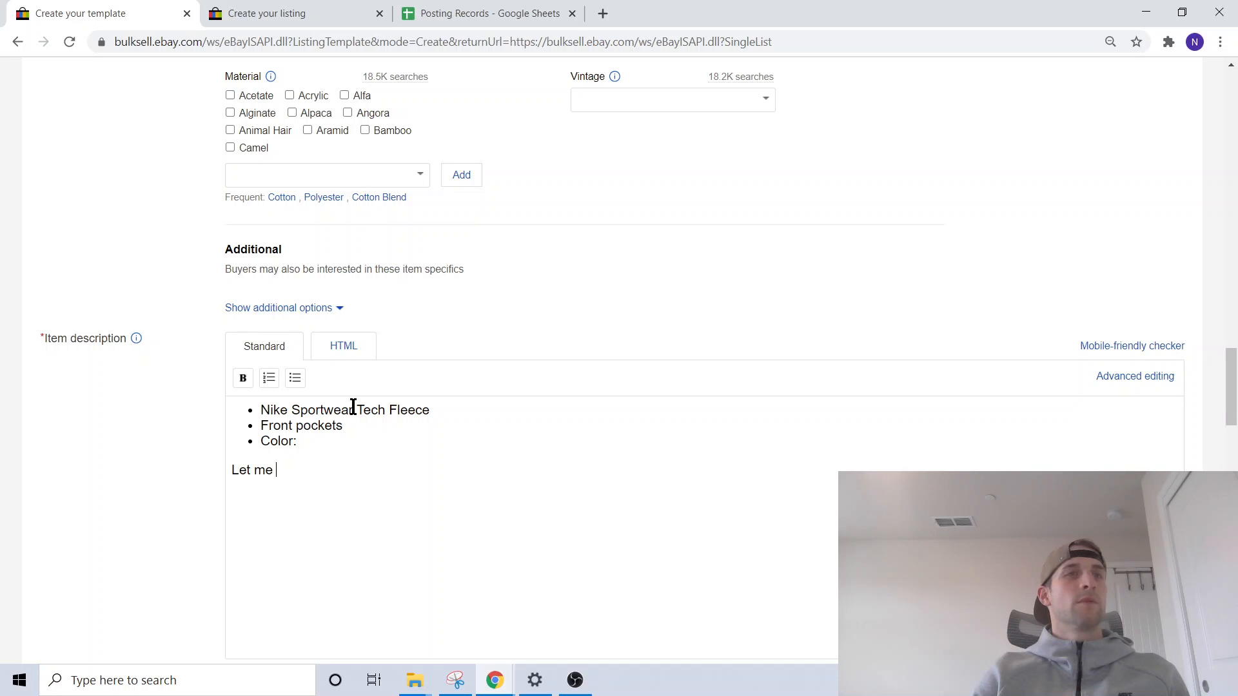
type("know if you have a")
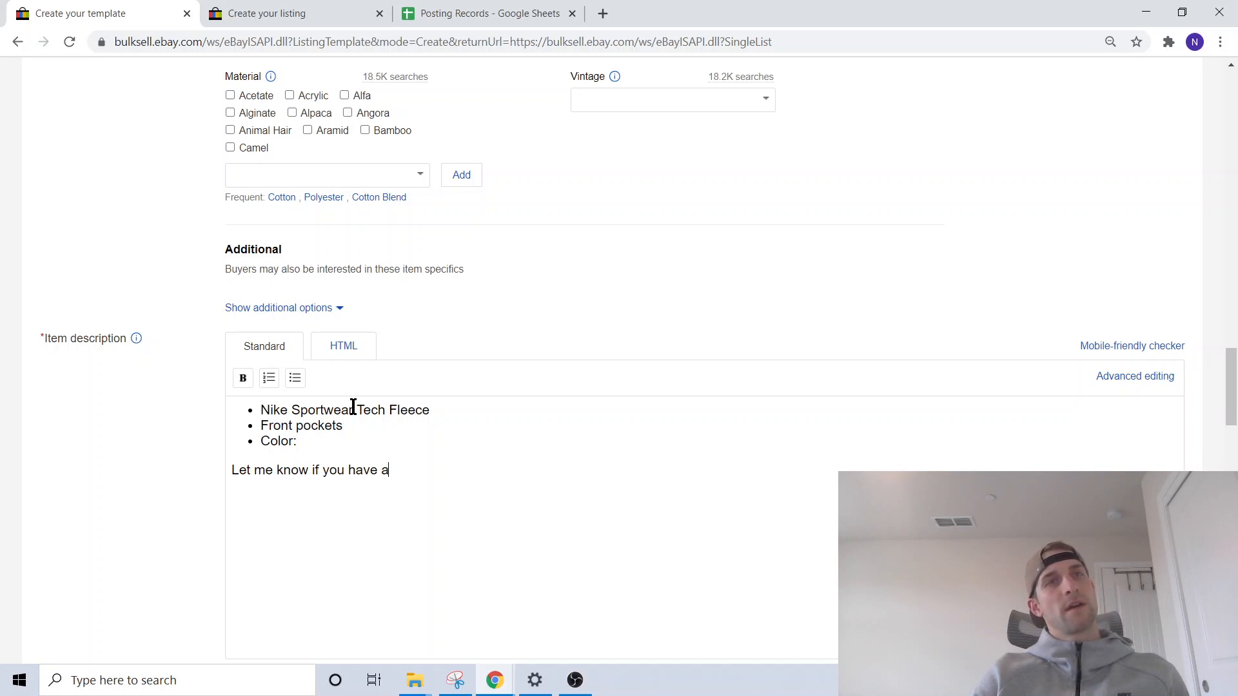
type("ny questions.")
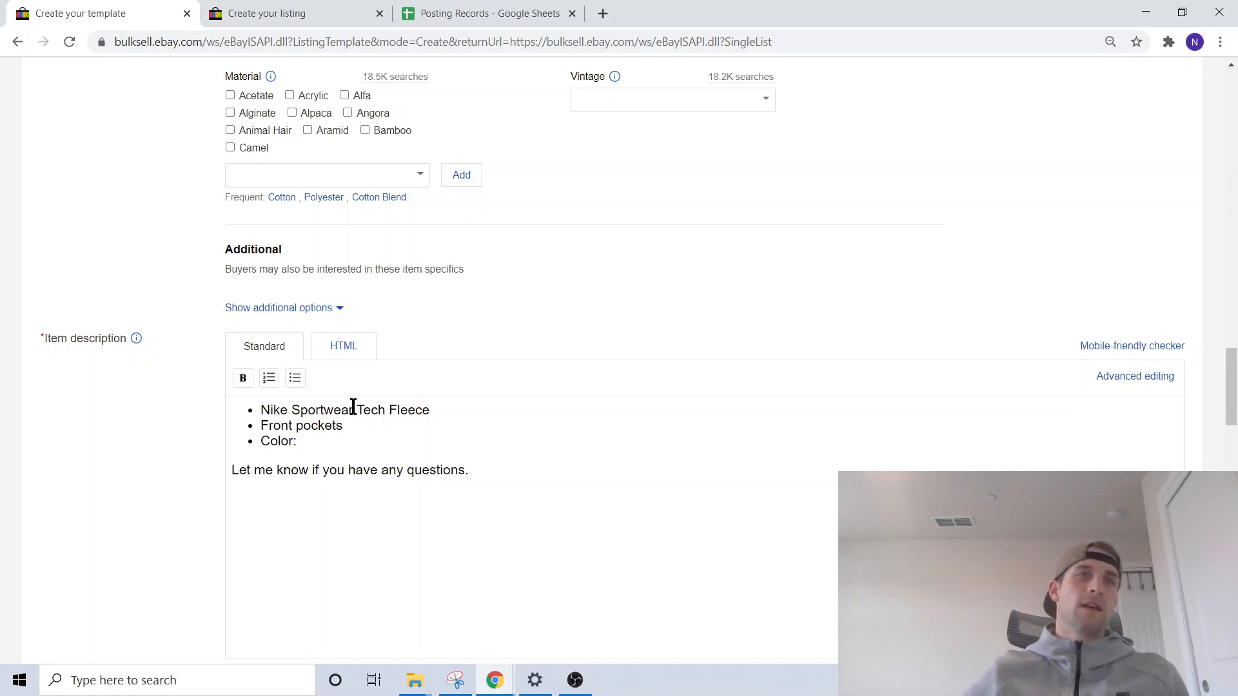
- Set the Buy It Now price to $85 in the selling details
scroll(365, 308, "down", 1)
scroll(293, 345, "down", 5)
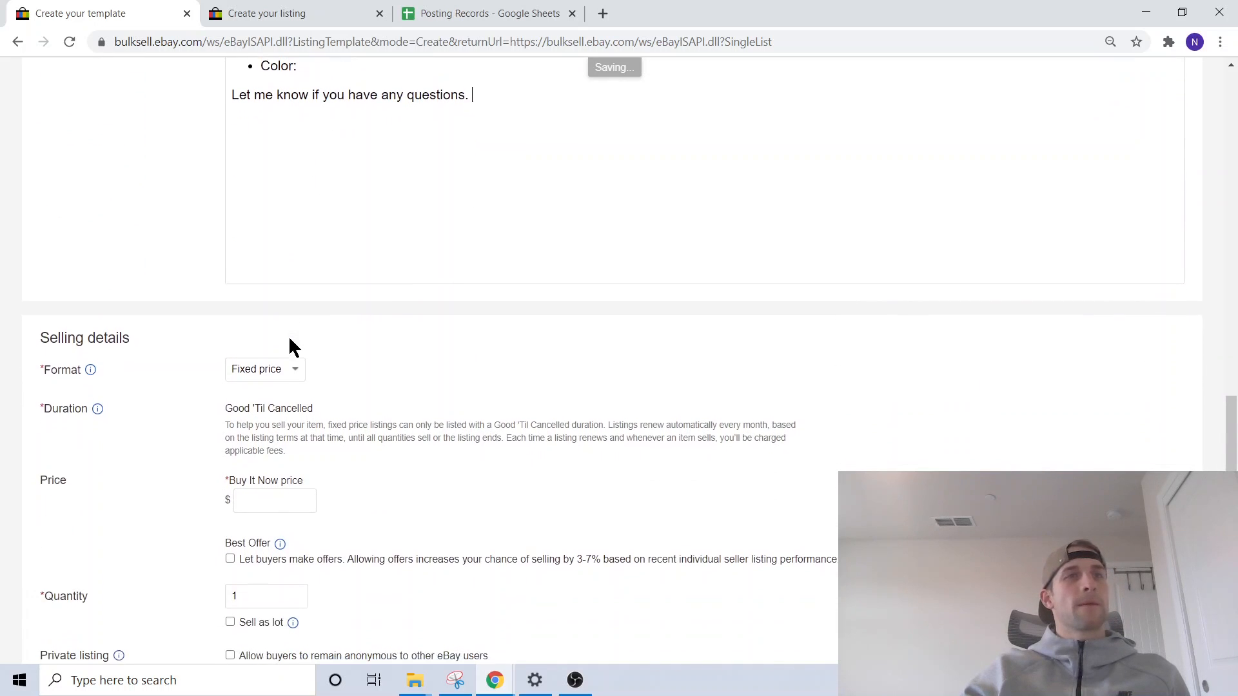
left_click(263, 492)
type("85")
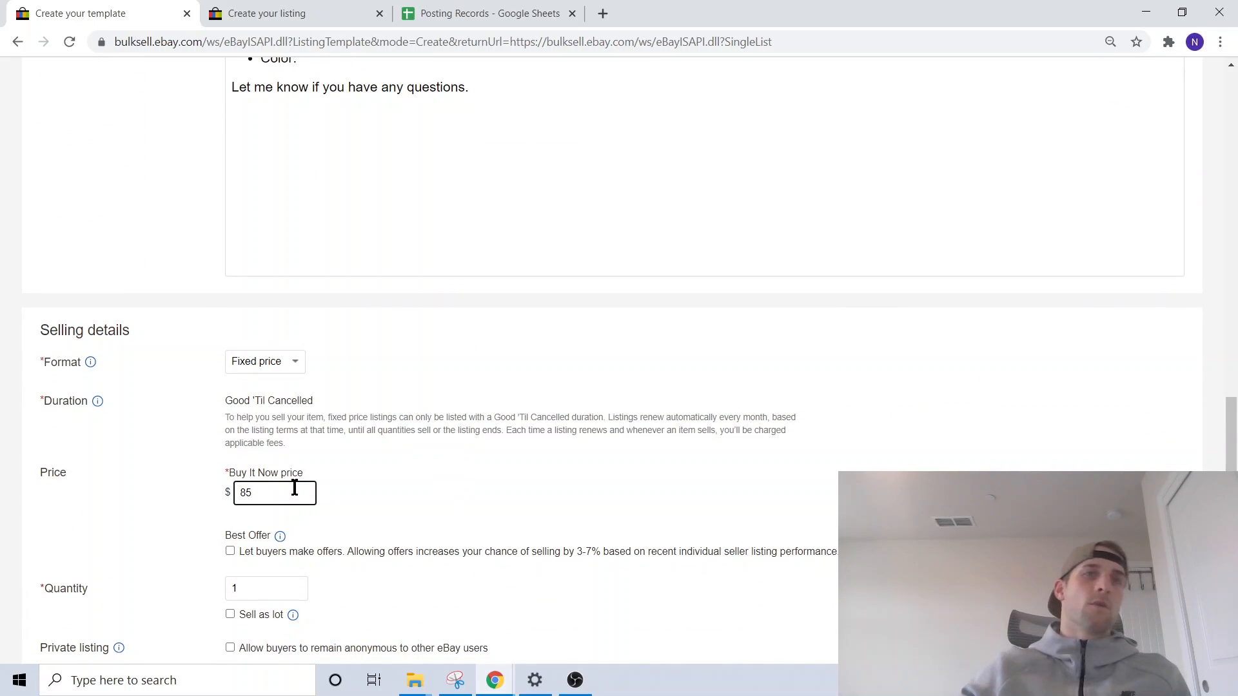
left_click(420, 446)
- Change the first domestic shipping service to USPS Priority Mail Padded Flat Rate Envelope (2 to 5 business days)
scroll(420, 447, "down", 5)
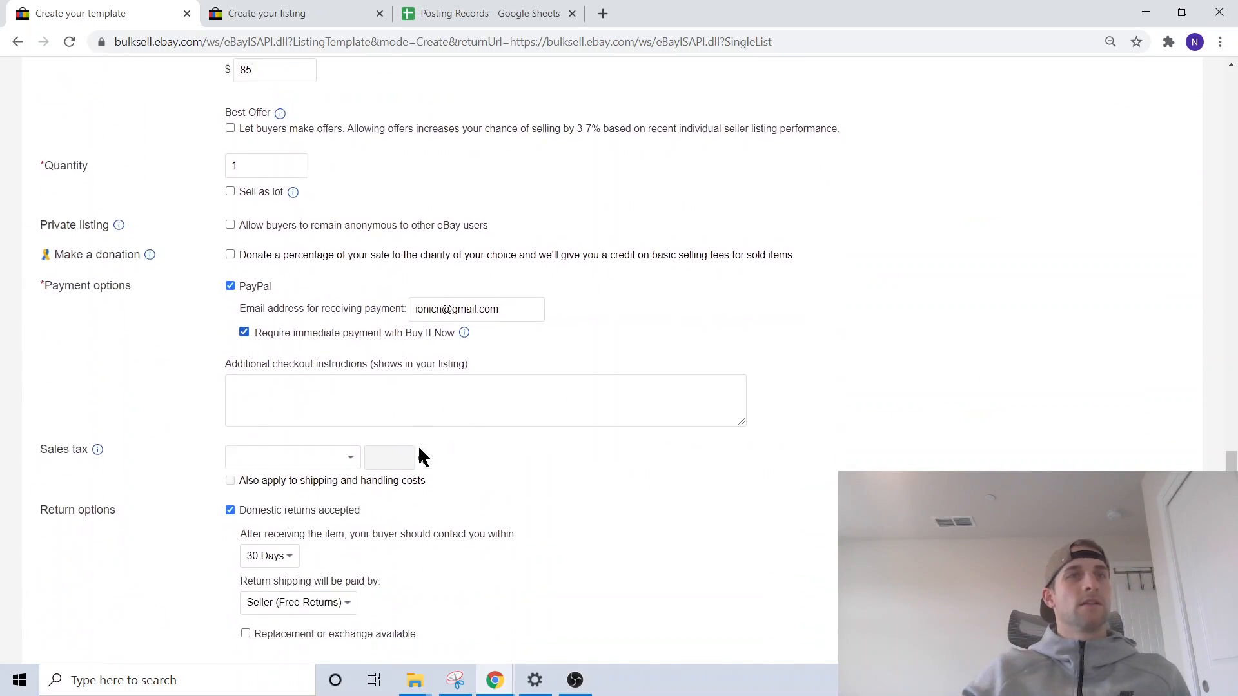
scroll(167, 403, "down", 5)
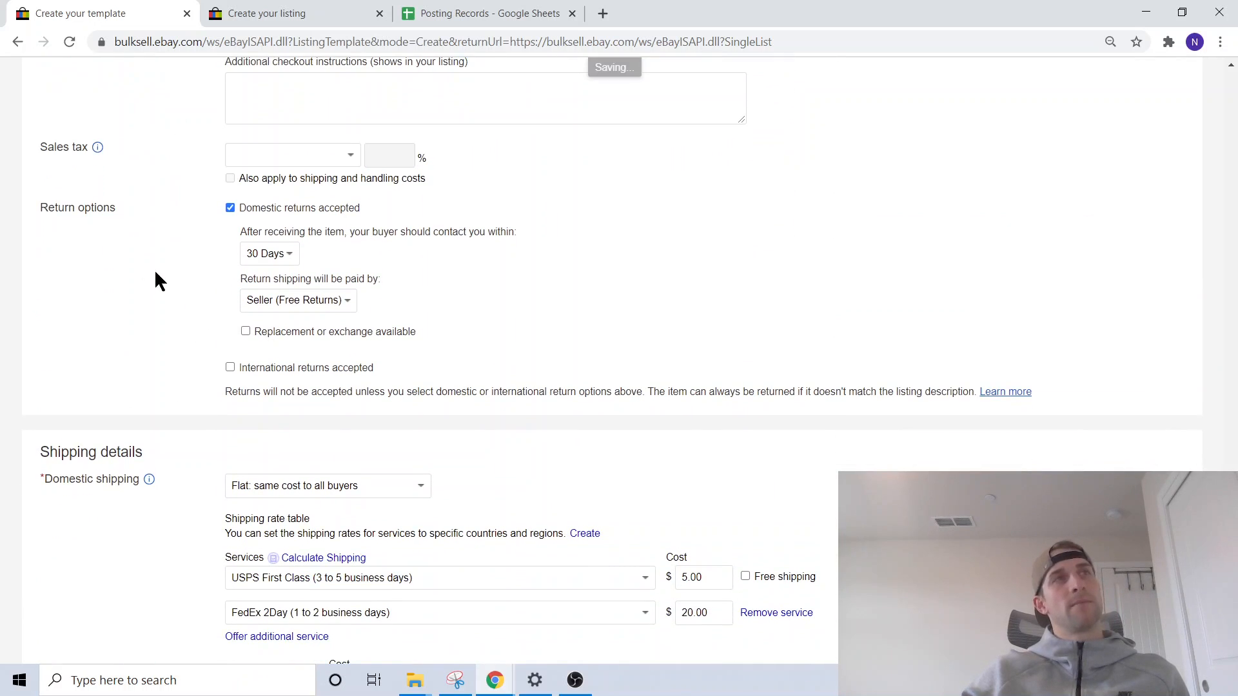
scroll(142, 261, "down", 2)
scroll(222, 234, "down", 1)
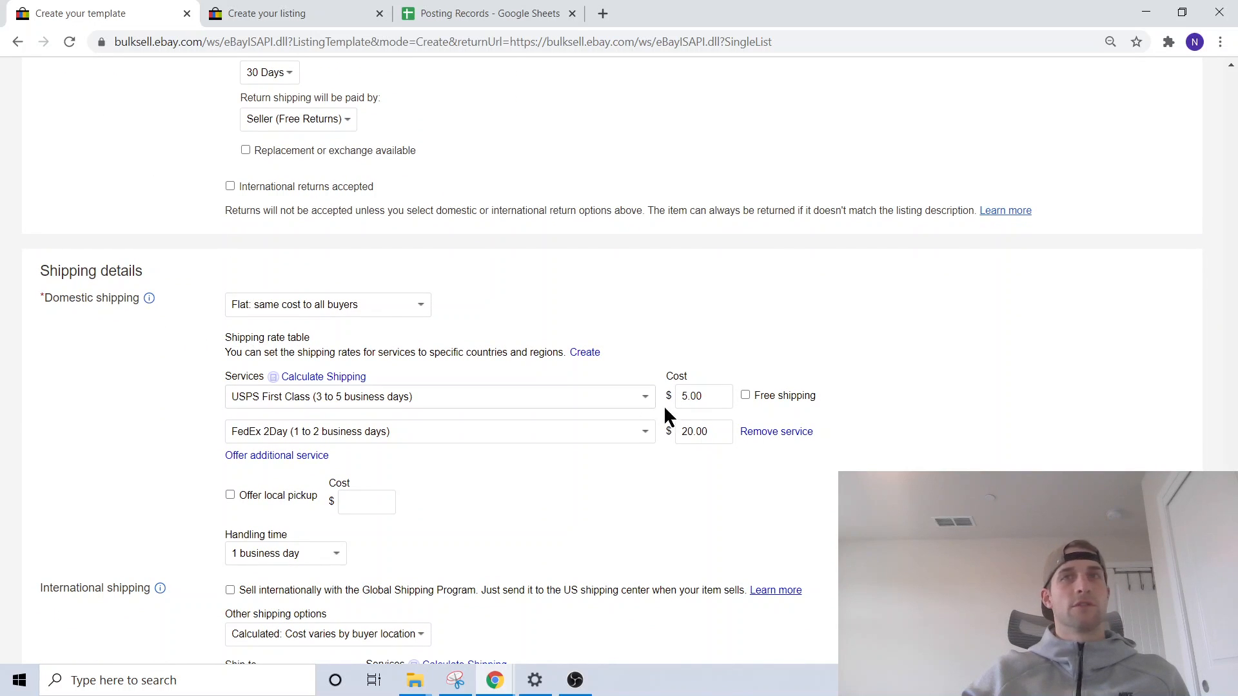
left_click(437, 394)
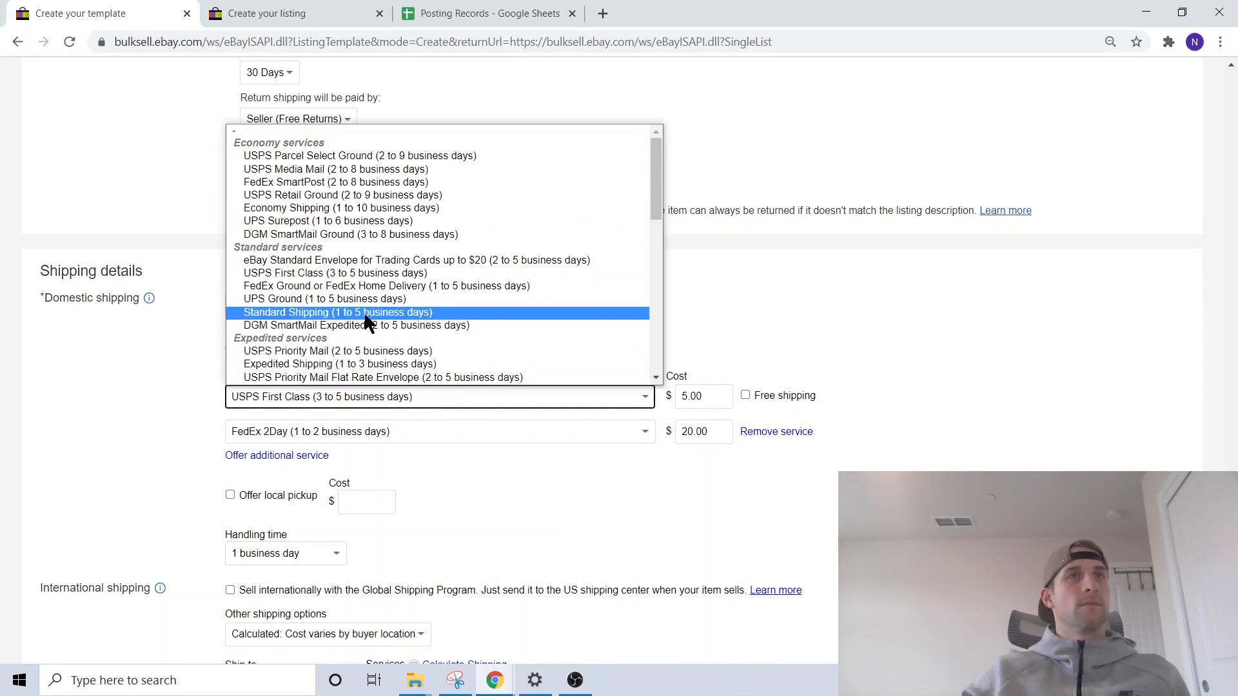
scroll(367, 299, "down", 2)
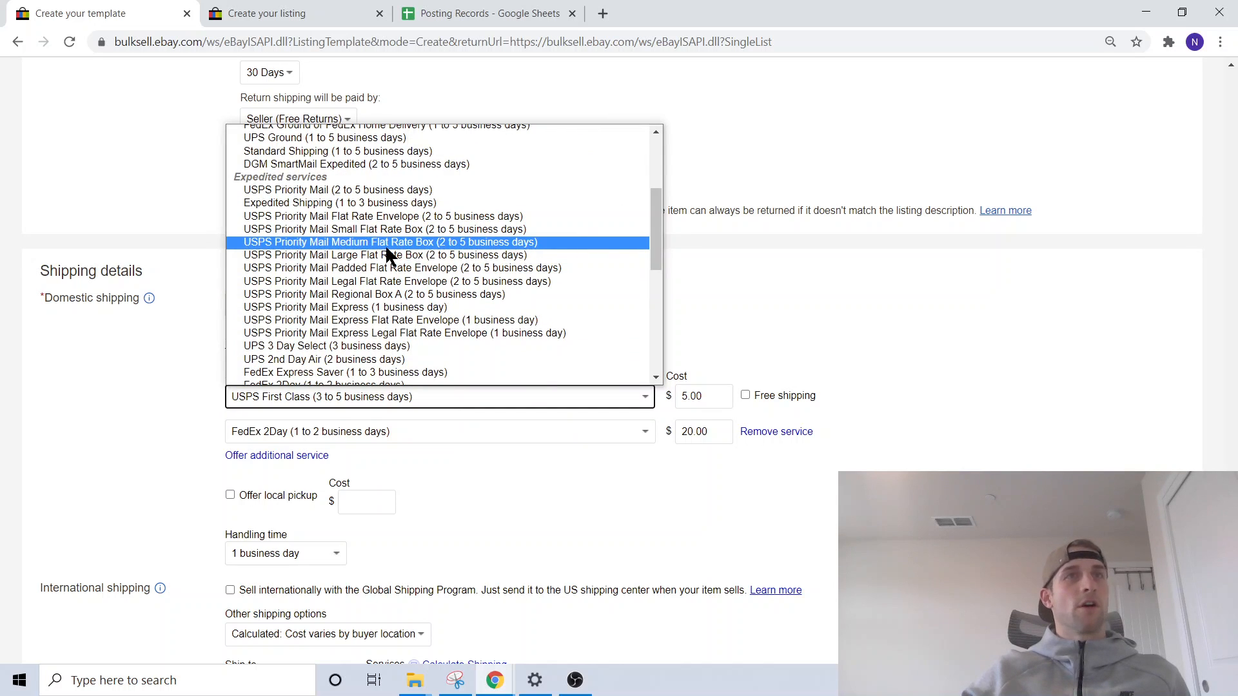
left_click(388, 265)
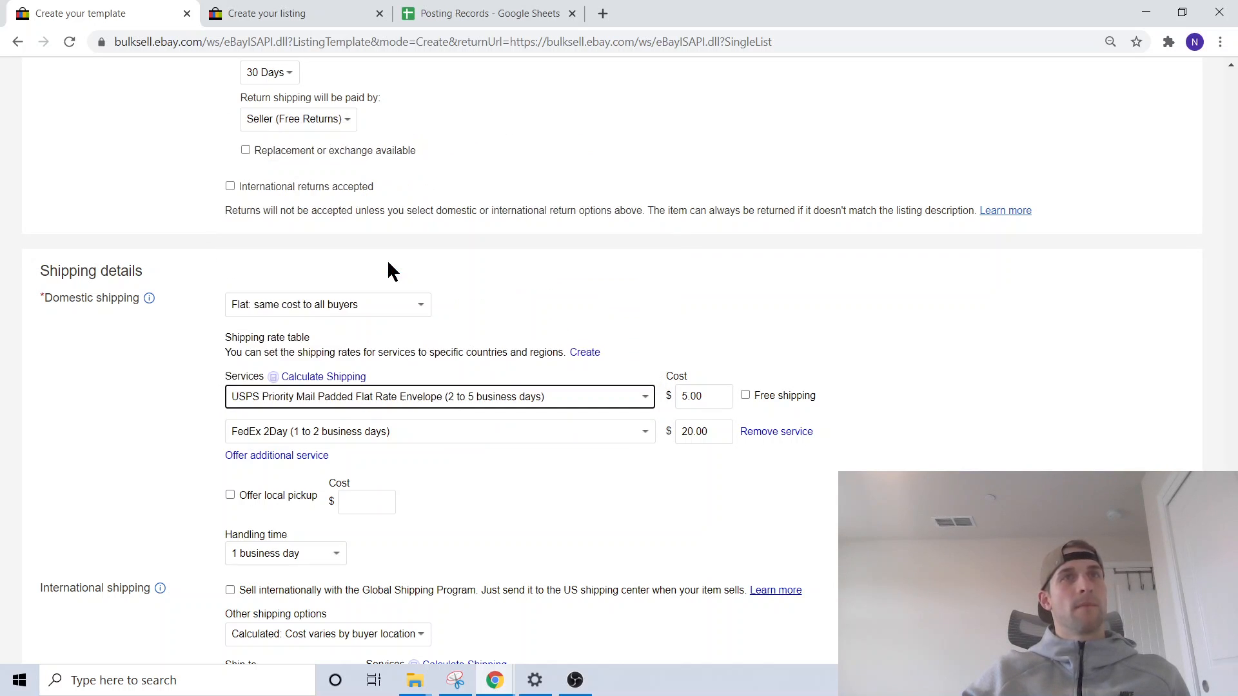
- Set the cost of the Padded Flat Rate Envelope service to $8.50
double_click(714, 398)
type("8")
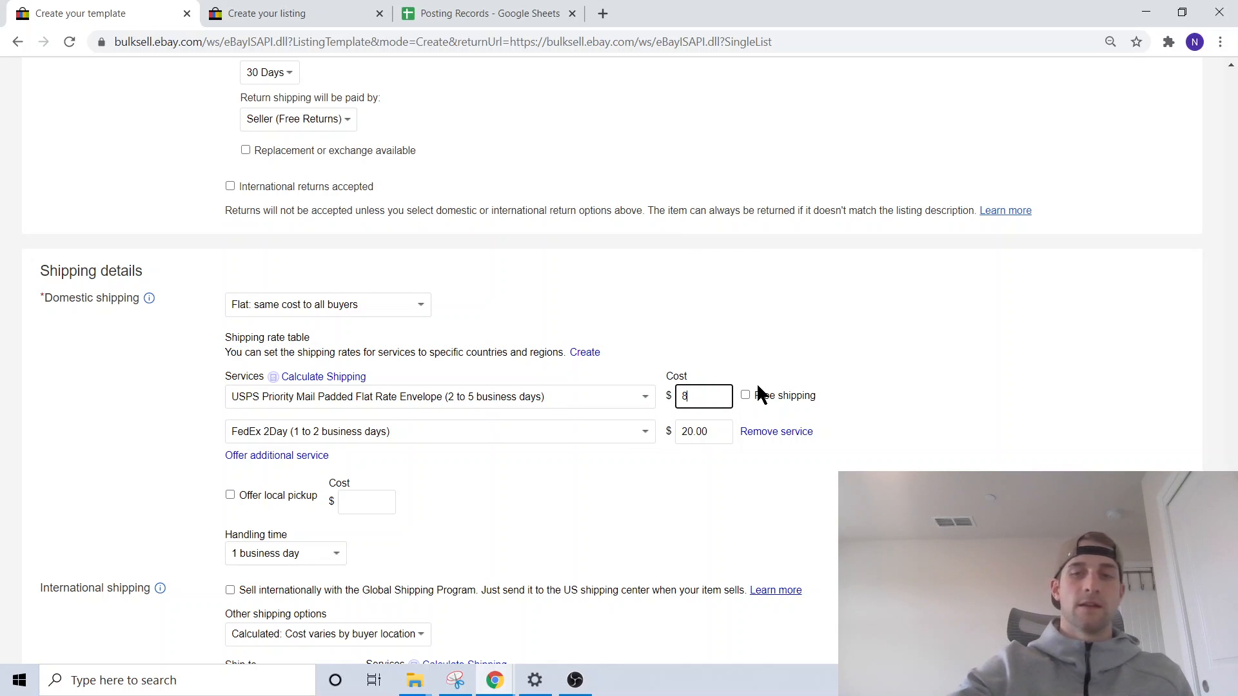
type(".50")
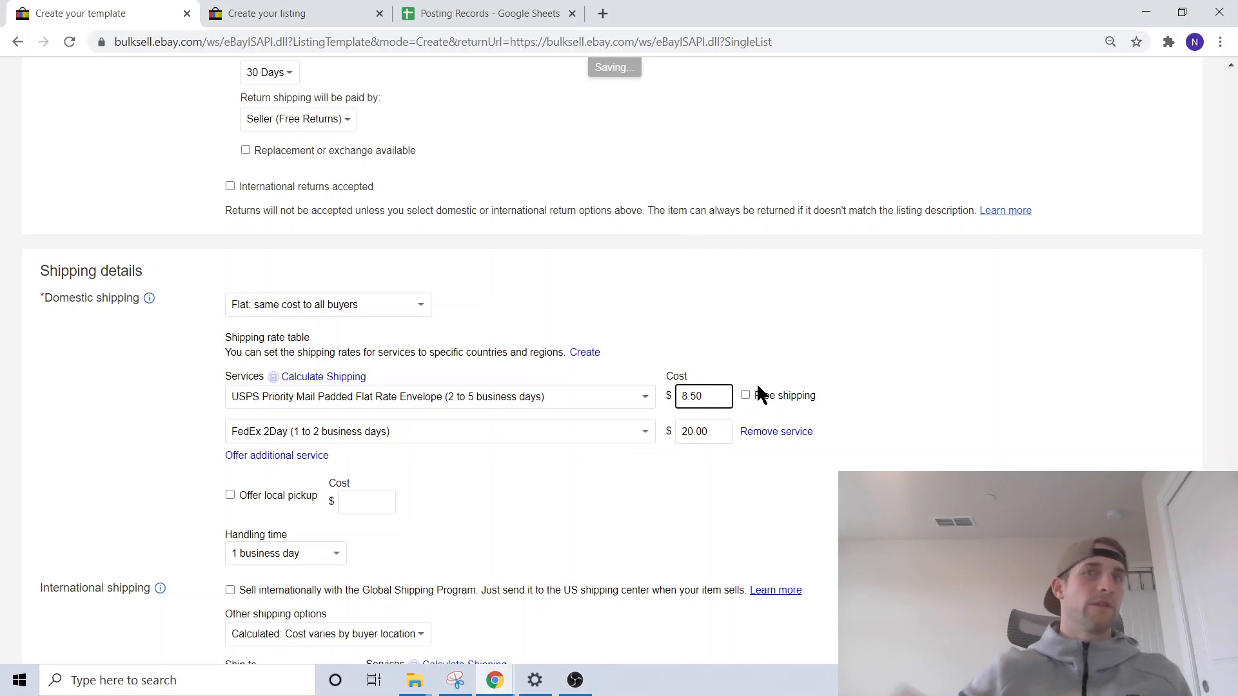
left_click(883, 353)
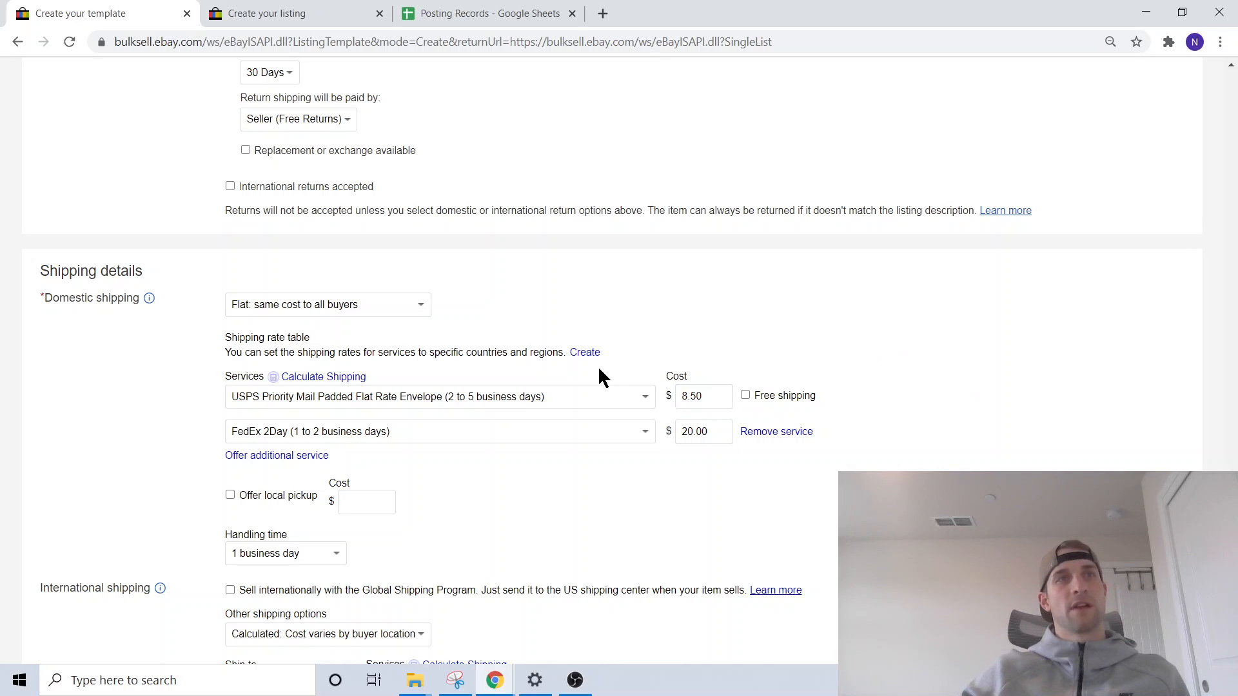
- Set the package weight to 1+ to 2 lbs and its dimensions to 12 x 9 x 6 in
scroll(673, 296, "down", 1)
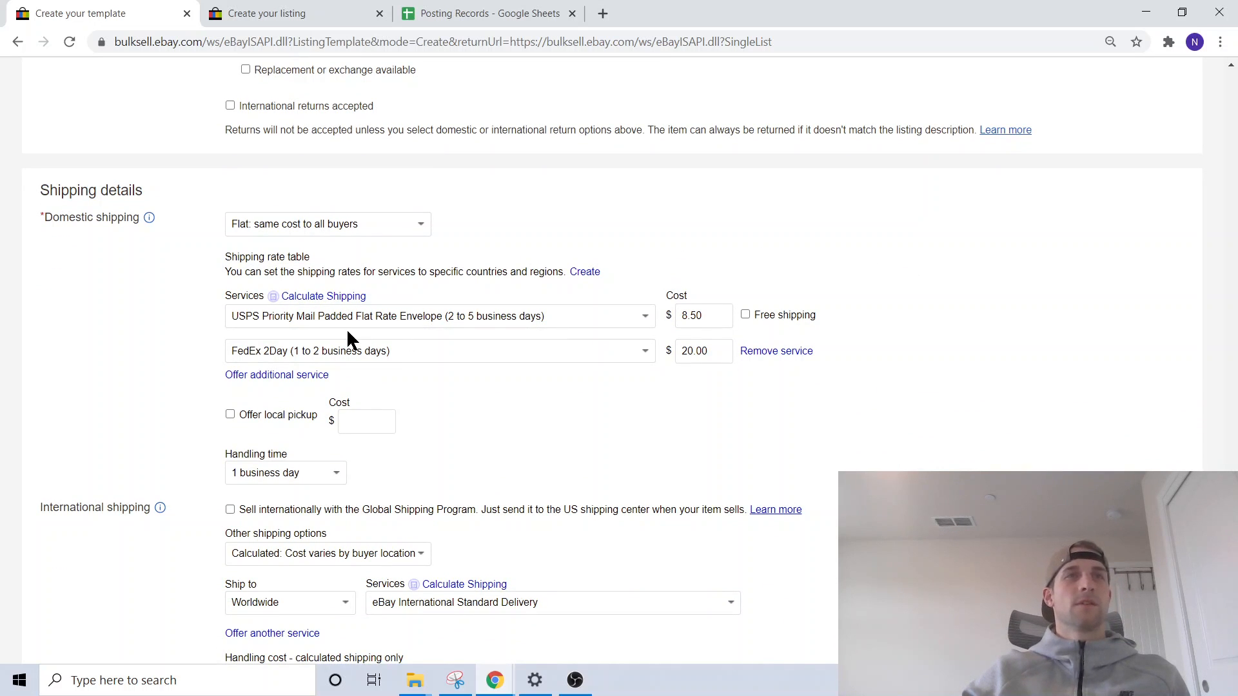
scroll(245, 329, "down", 5)
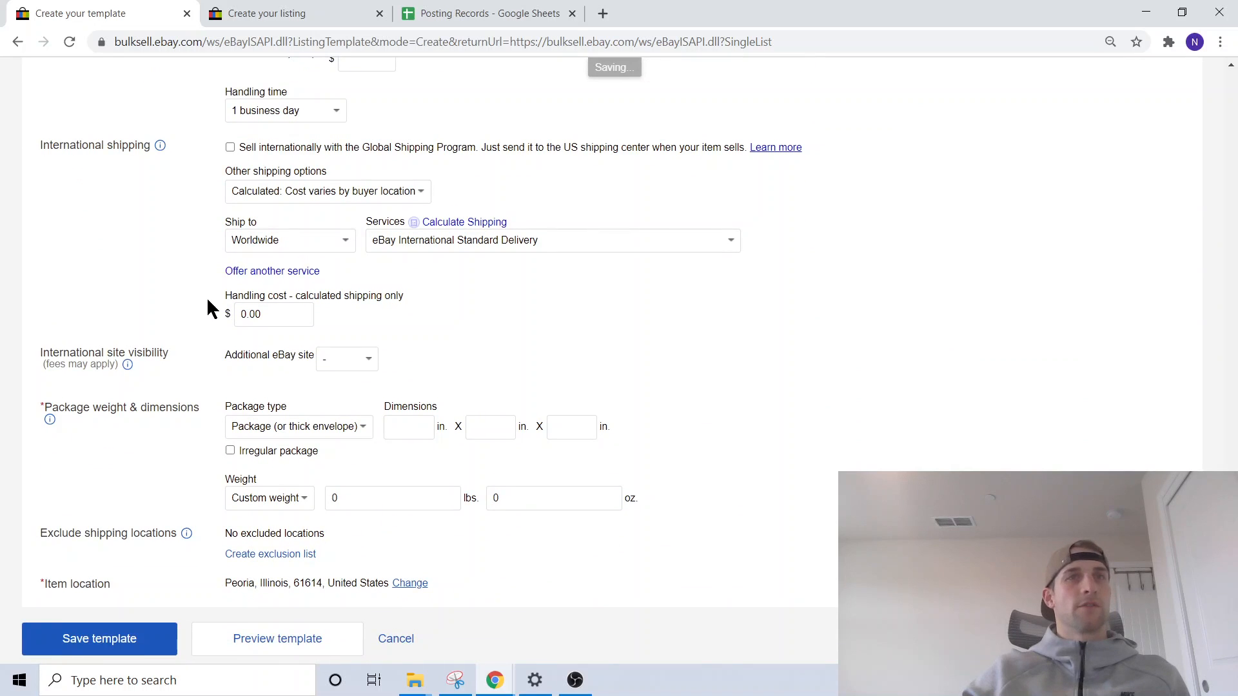
left_click(294, 463)
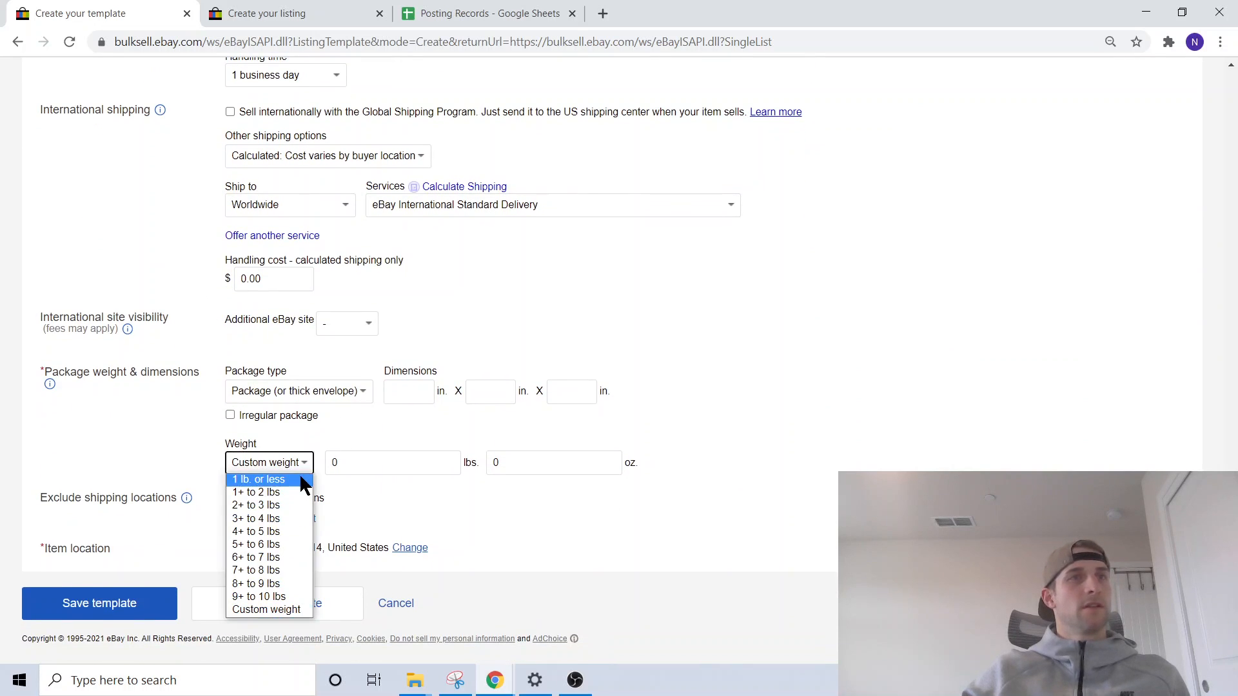
left_click(257, 489)
left_click(407, 390)
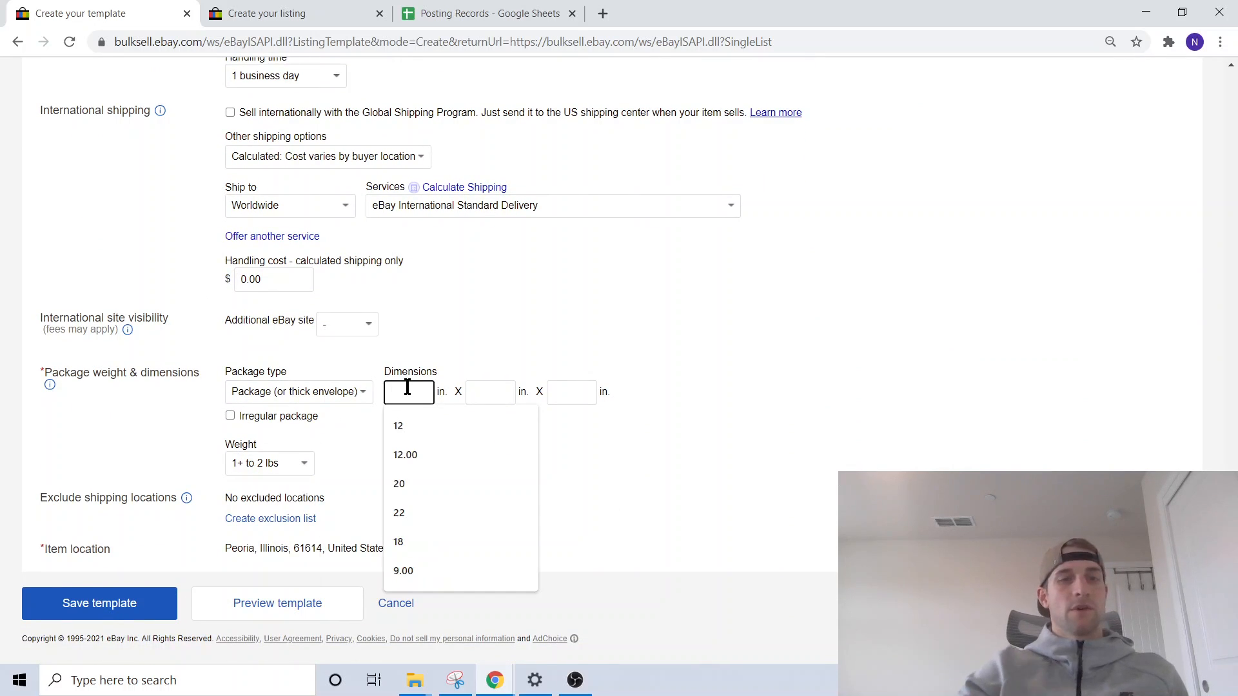
type("12")
key("Tab")
type("9")
key("Tab")
type("6")
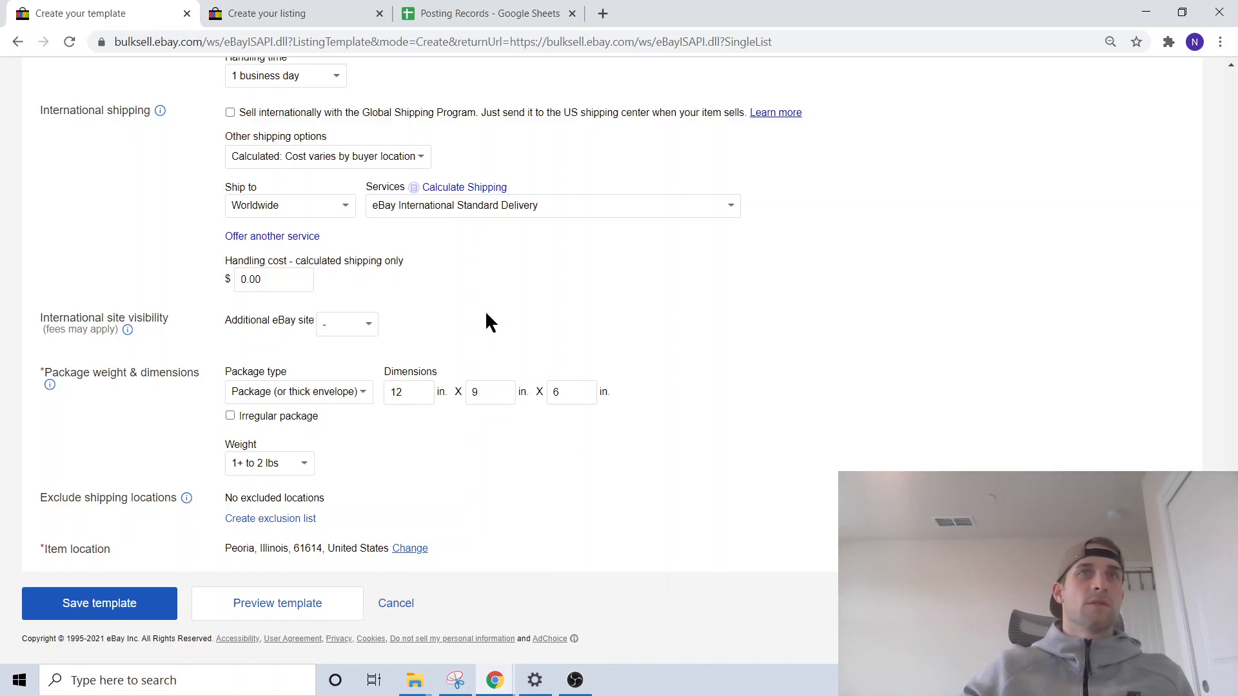
- Enable international selling through the Global Shipping Program, then save the template and finish template creation
scroll(485, 311, "up", 2)
left_click(230, 254)
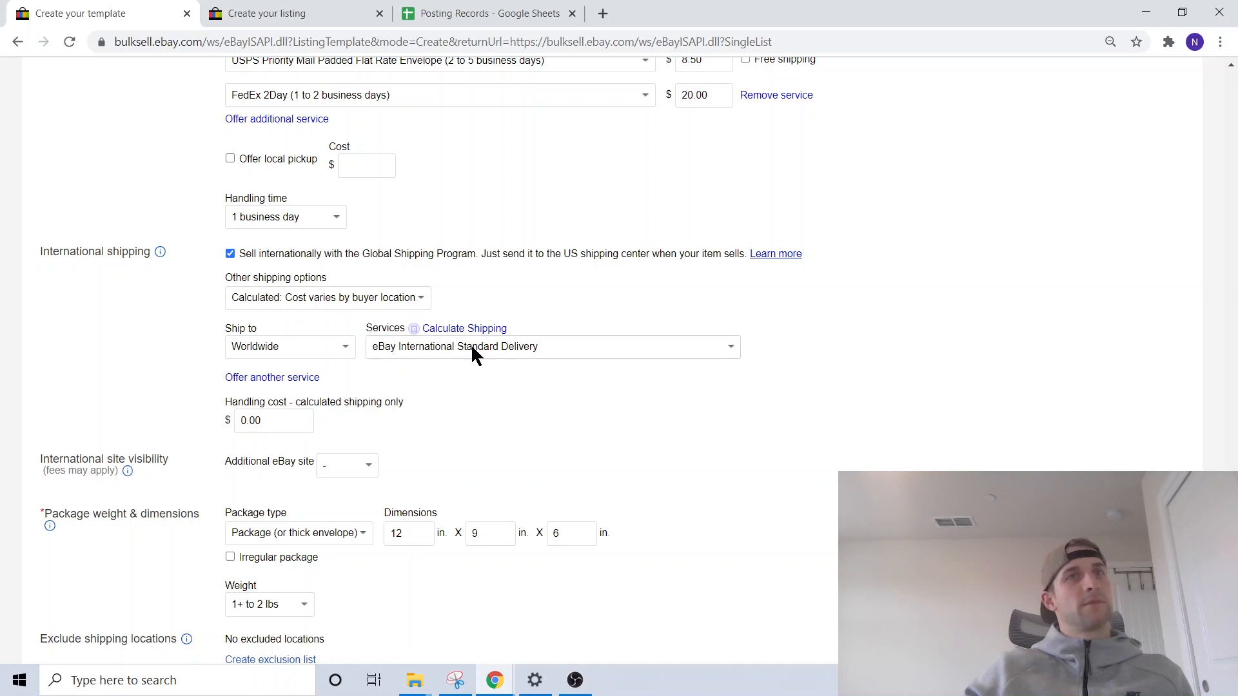
scroll(470, 342, "down", 2)
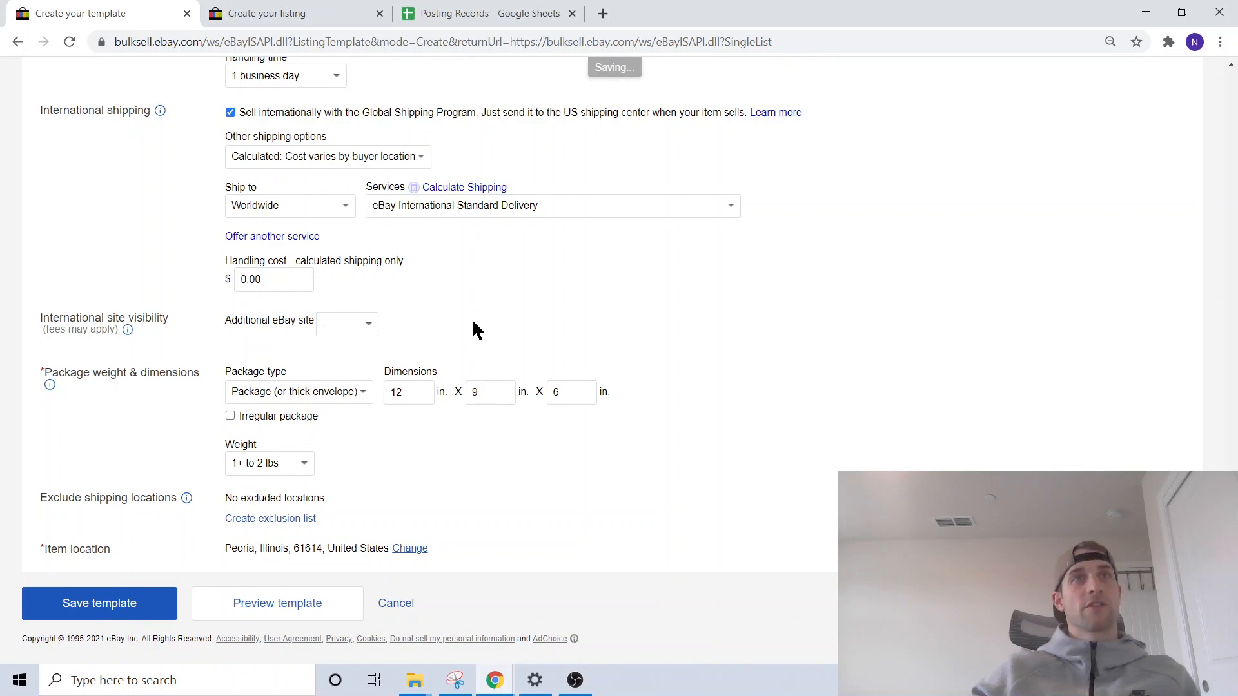
left_click(97, 609)
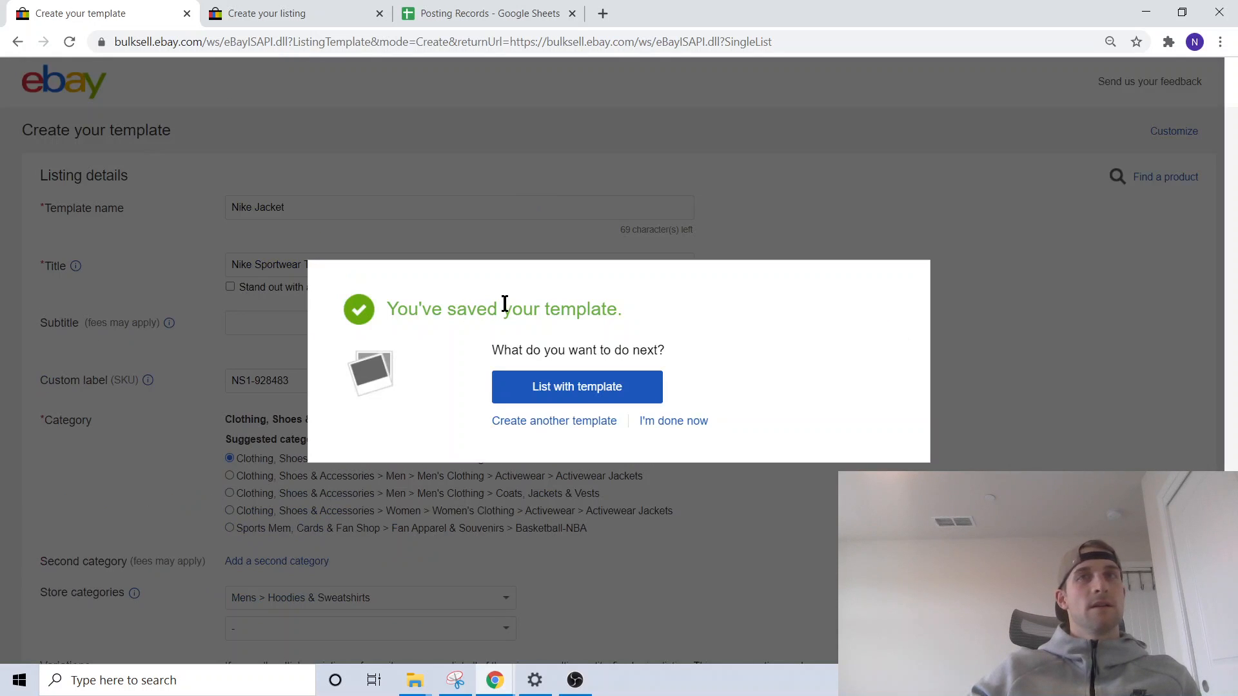
left_click(682, 426)
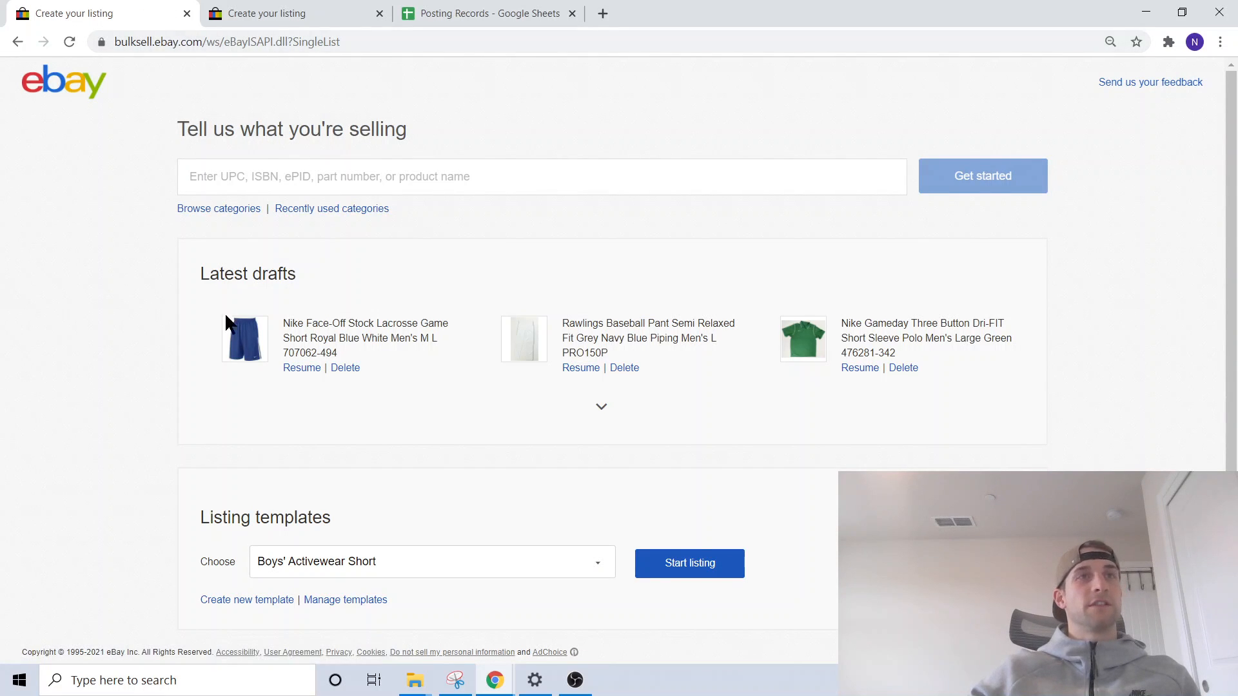
- Start a new listing from the Nike Jacket template
scroll(213, 316, "down", 1)
left_click(282, 547)
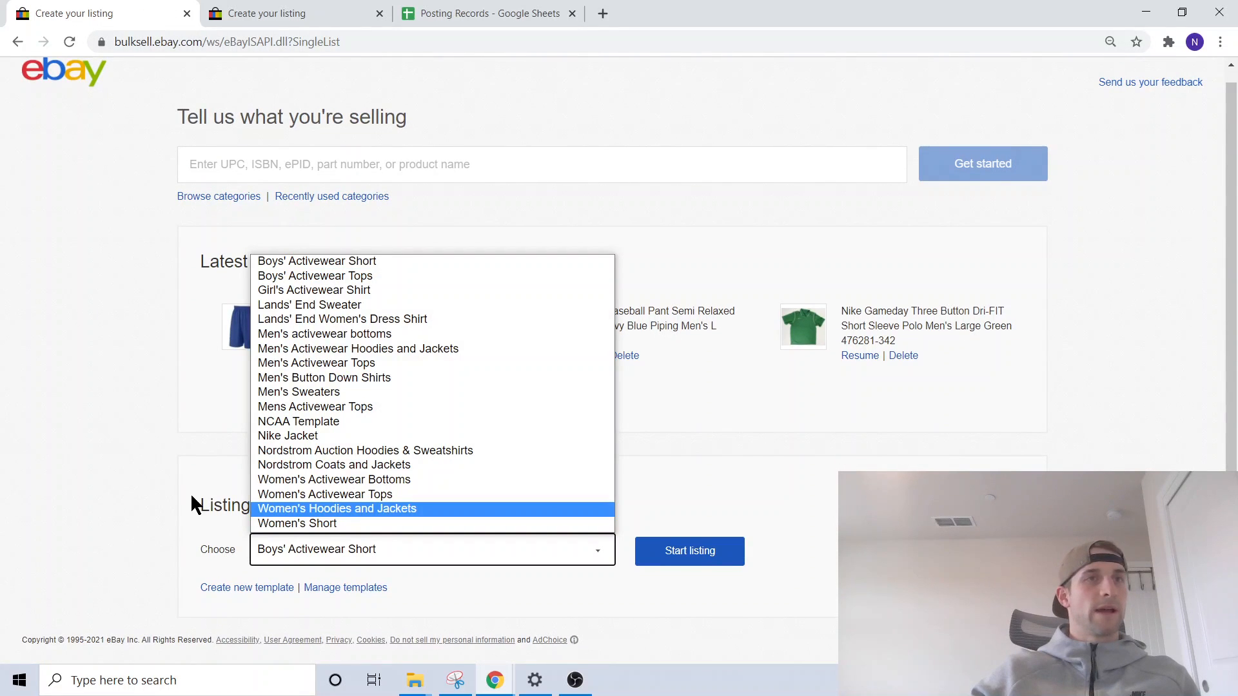
left_click(300, 436)
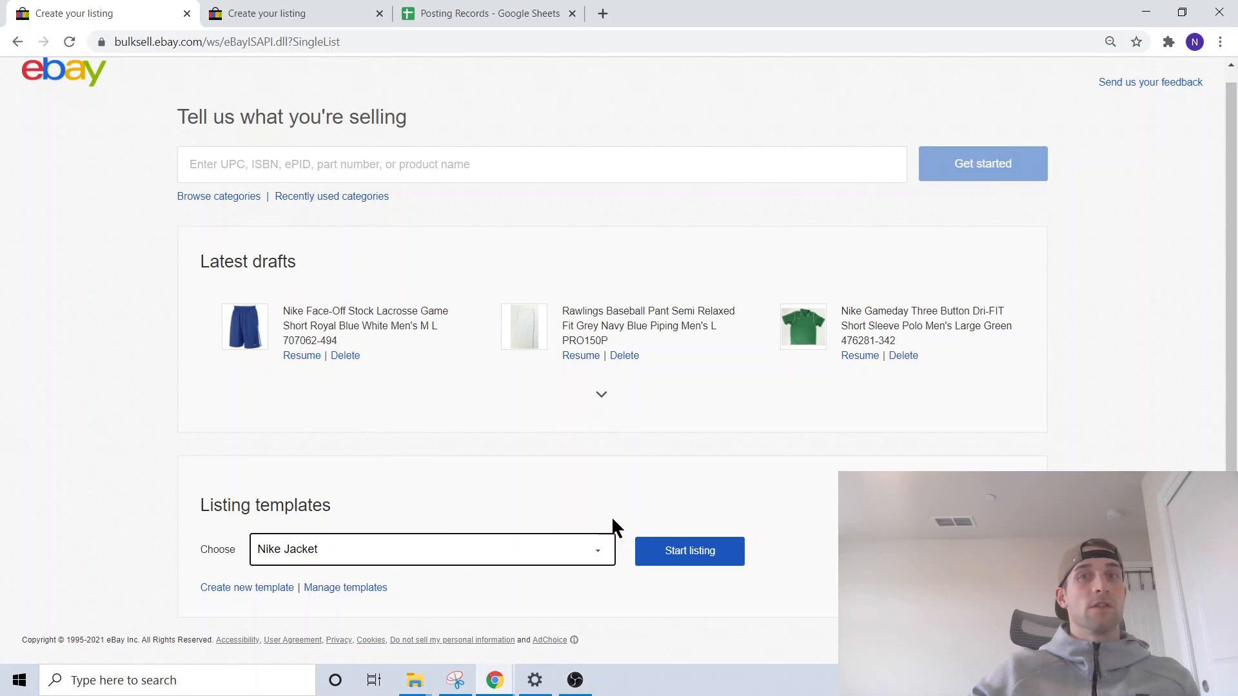
left_click(693, 553)
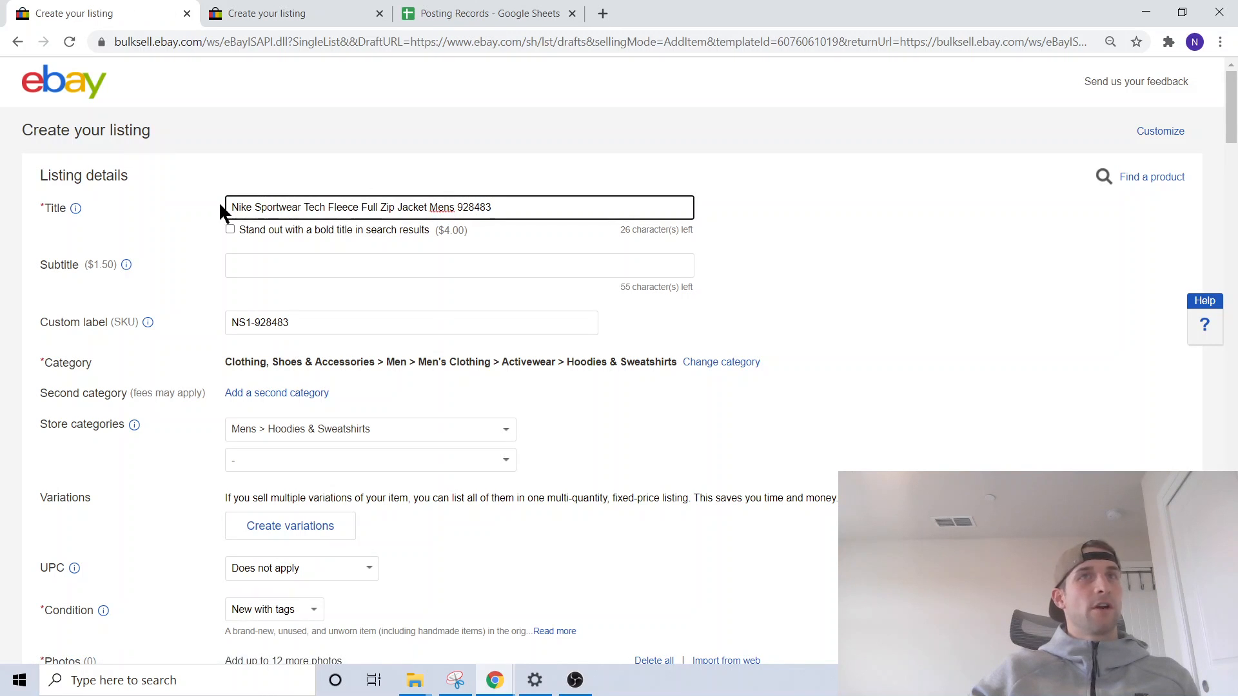
- Change the listing title to "Nike Sportwear Tech Fleece Full Zip Jacket Mens Medium 928483-060" and the SKU to NS1-928483-MM
left_click(458, 207)
type("Medium")
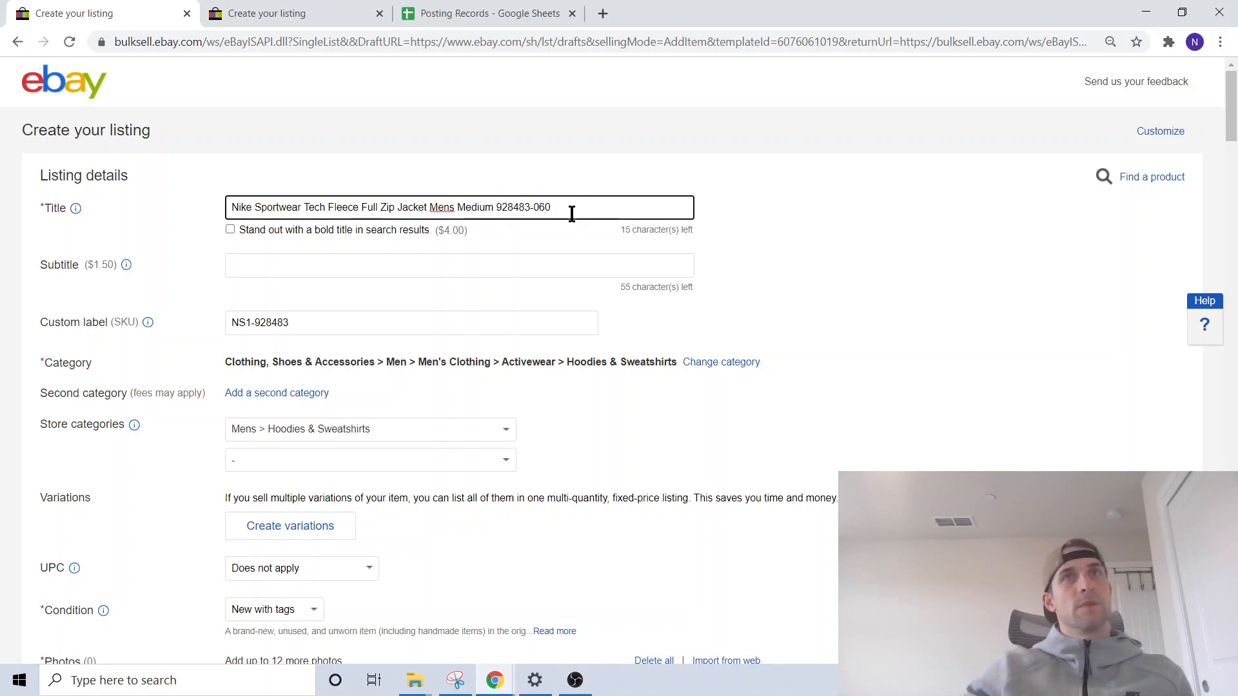
left_click(323, 324)
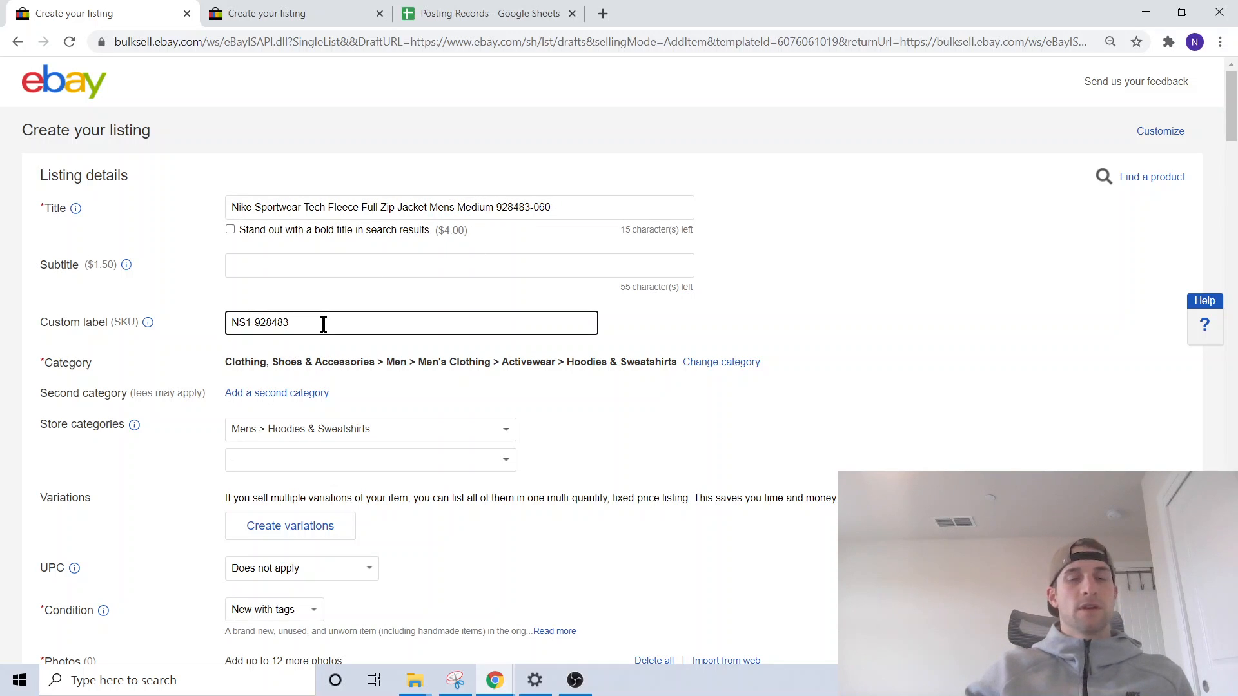
type("-MM")
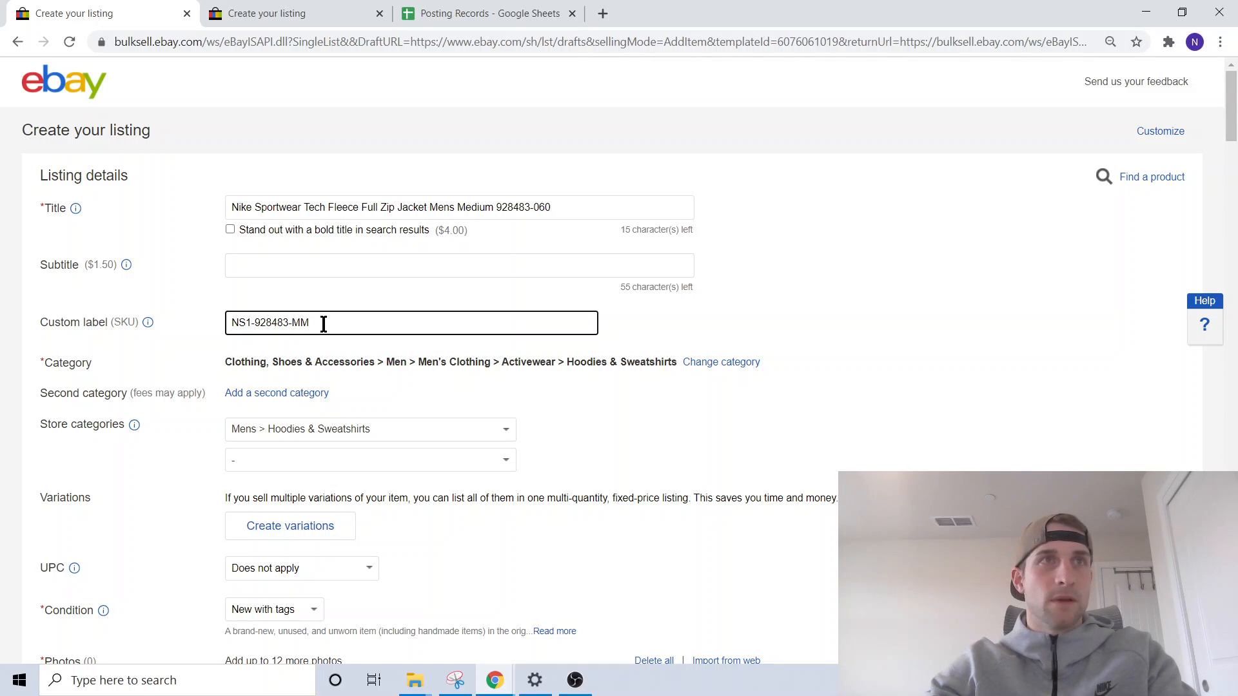
- Extend the custom label with the jacket's color so the SKU reads NS1-928483-MM-Gray
type("-Gray")
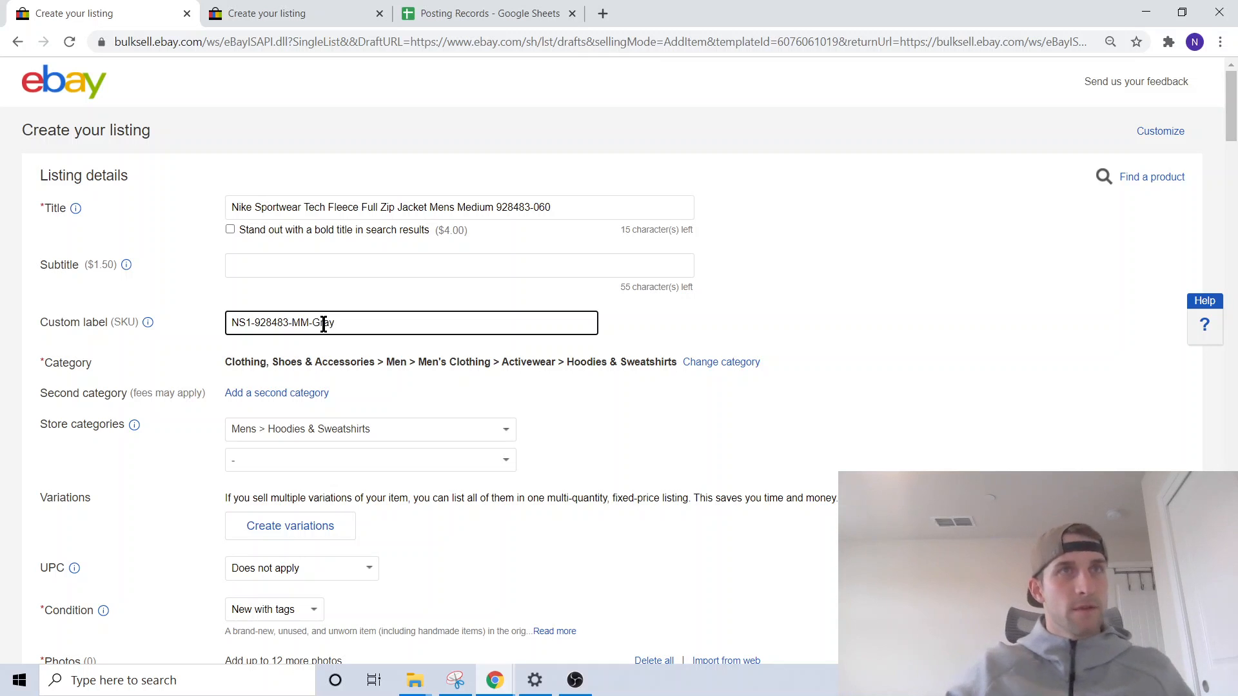
left_click(842, 296)
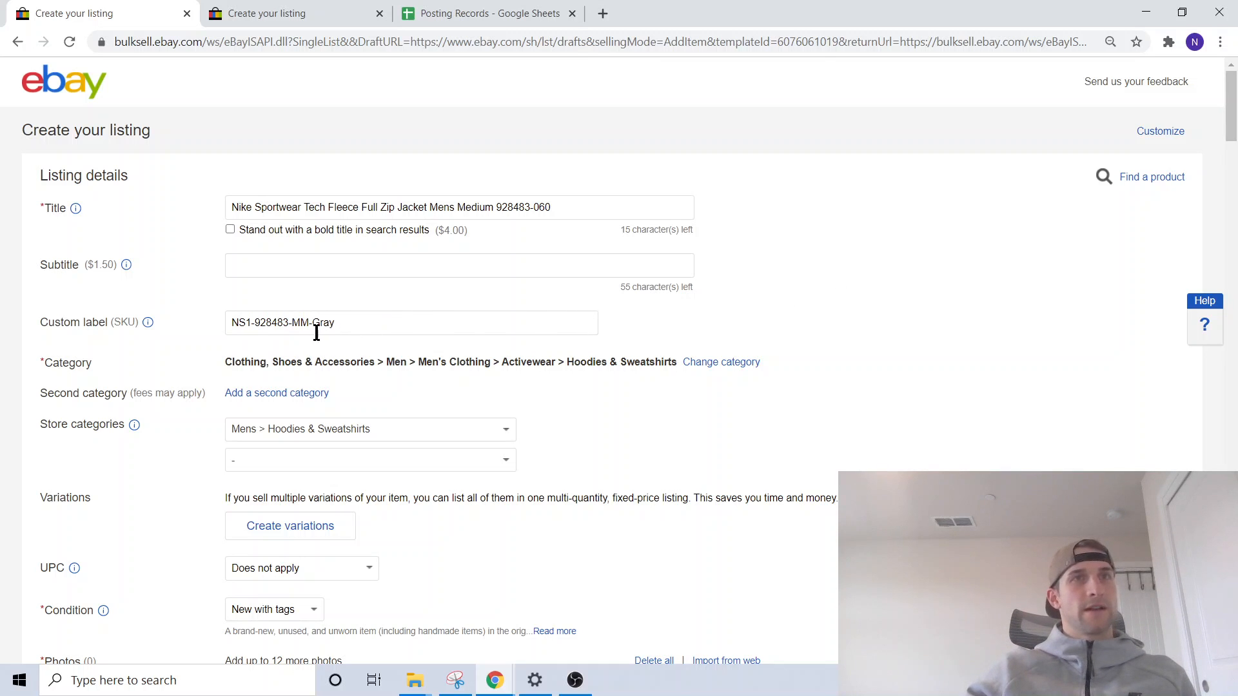
- Upload the GrayJ1 and GrayJ2 photos from the Sample Pictures folder to the listing
scroll(296, 351, "down", 6)
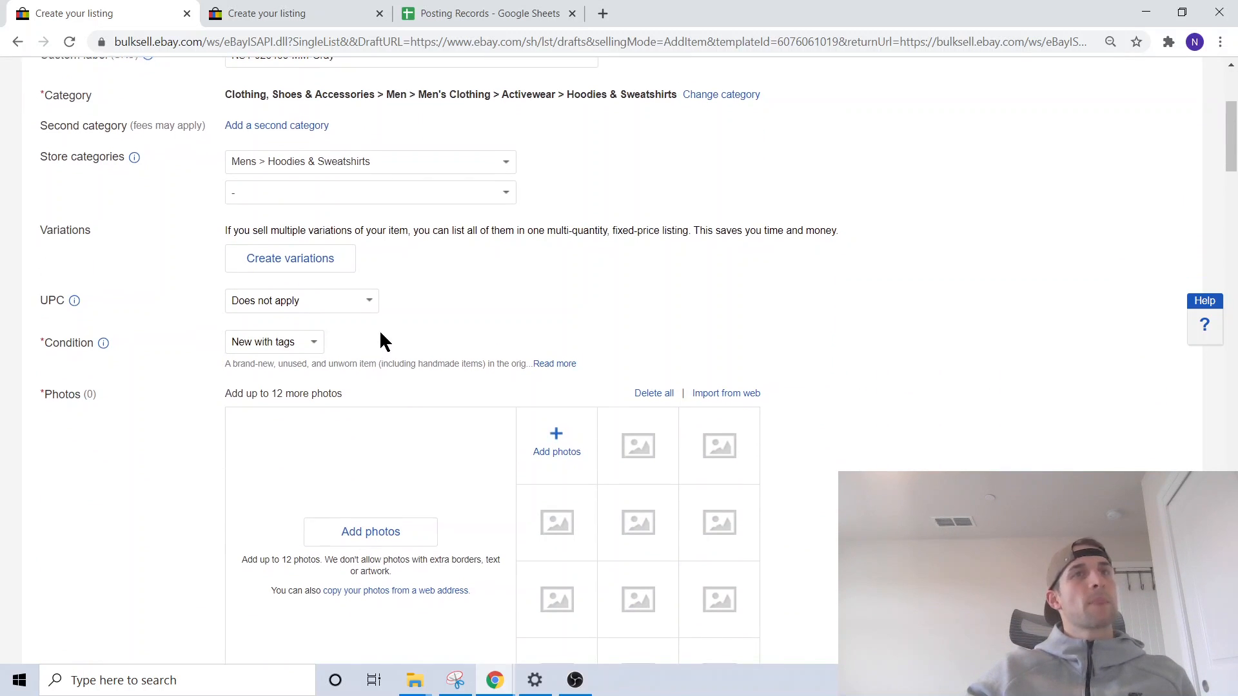
left_click(547, 313)
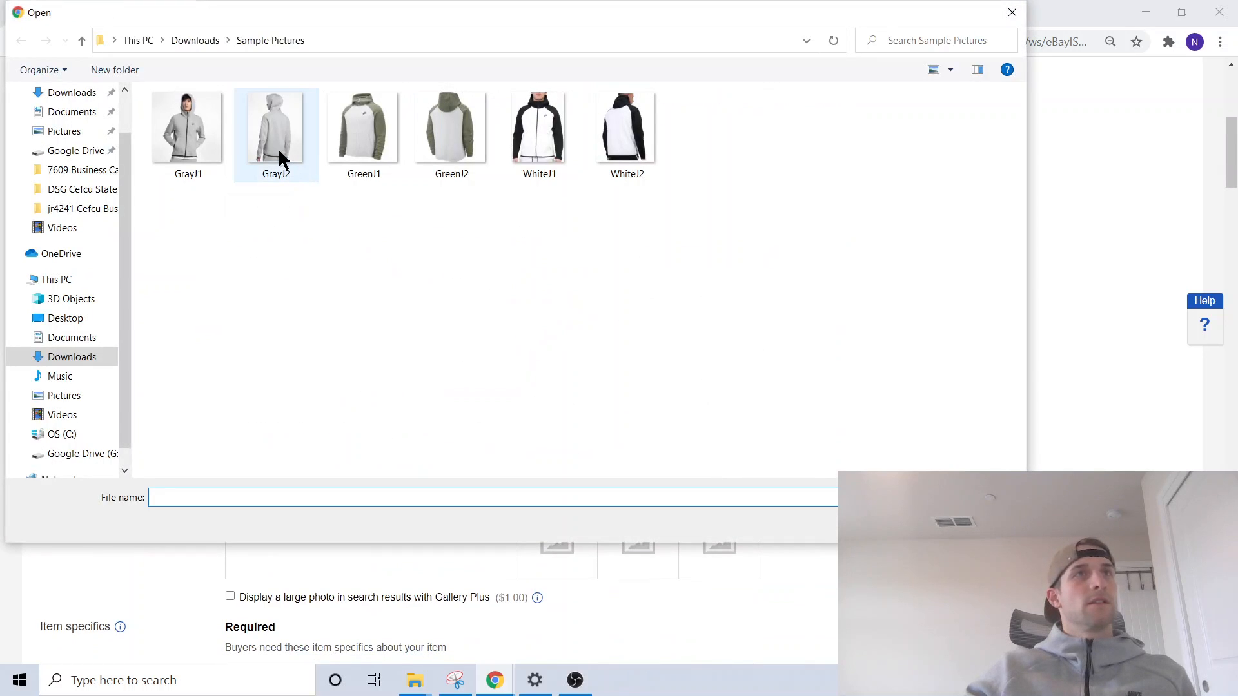
left_click(160, 152)
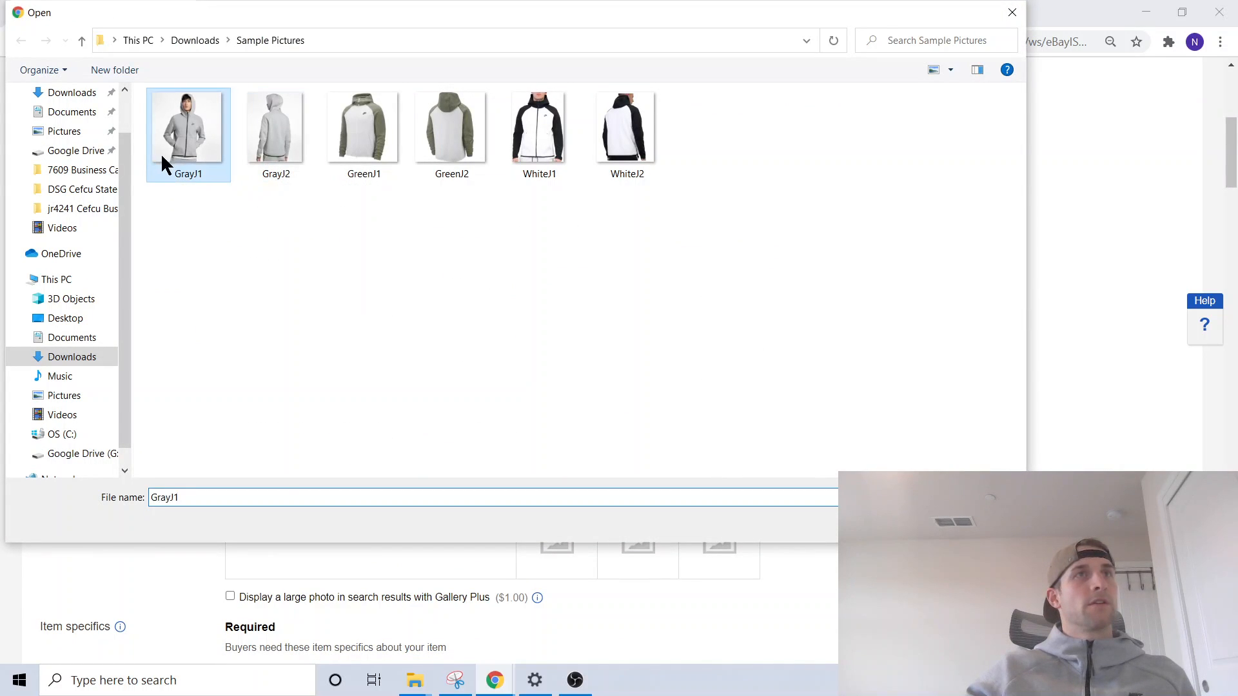
left_click(280, 131, "ctrl")
key("Return")
scroll(827, 398, "down", 3)
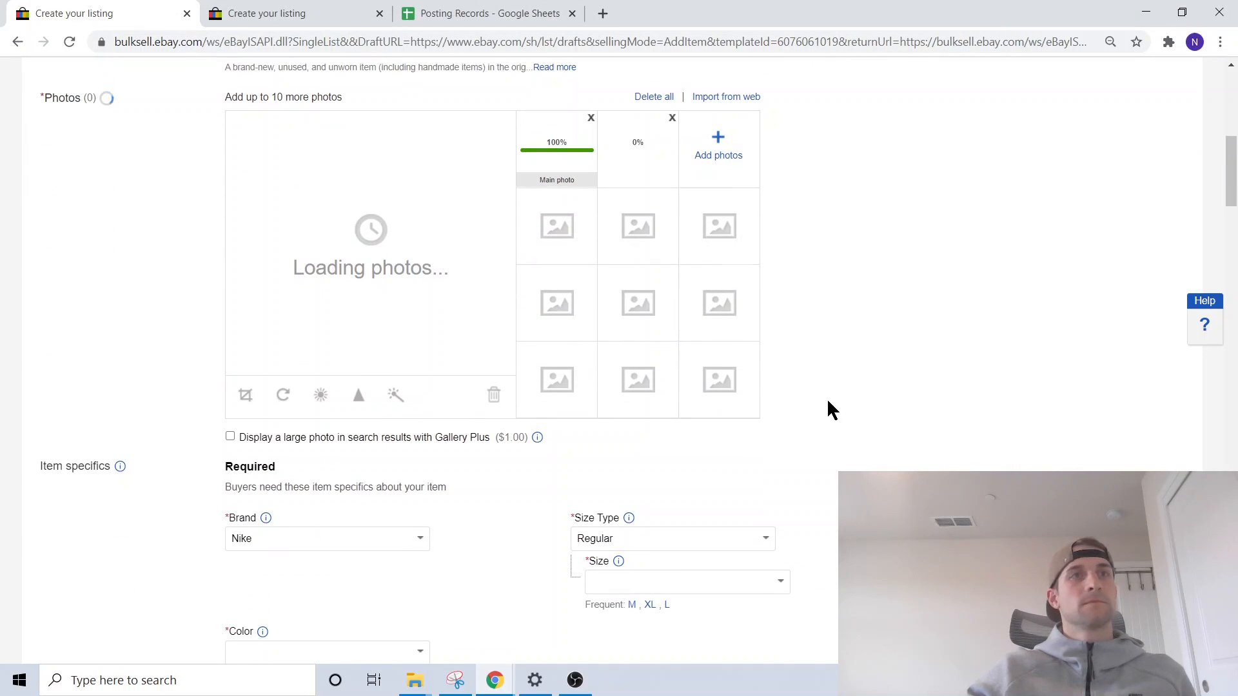
scroll(580, 346, "down", 2)
scroll(593, 351, "up", 3)
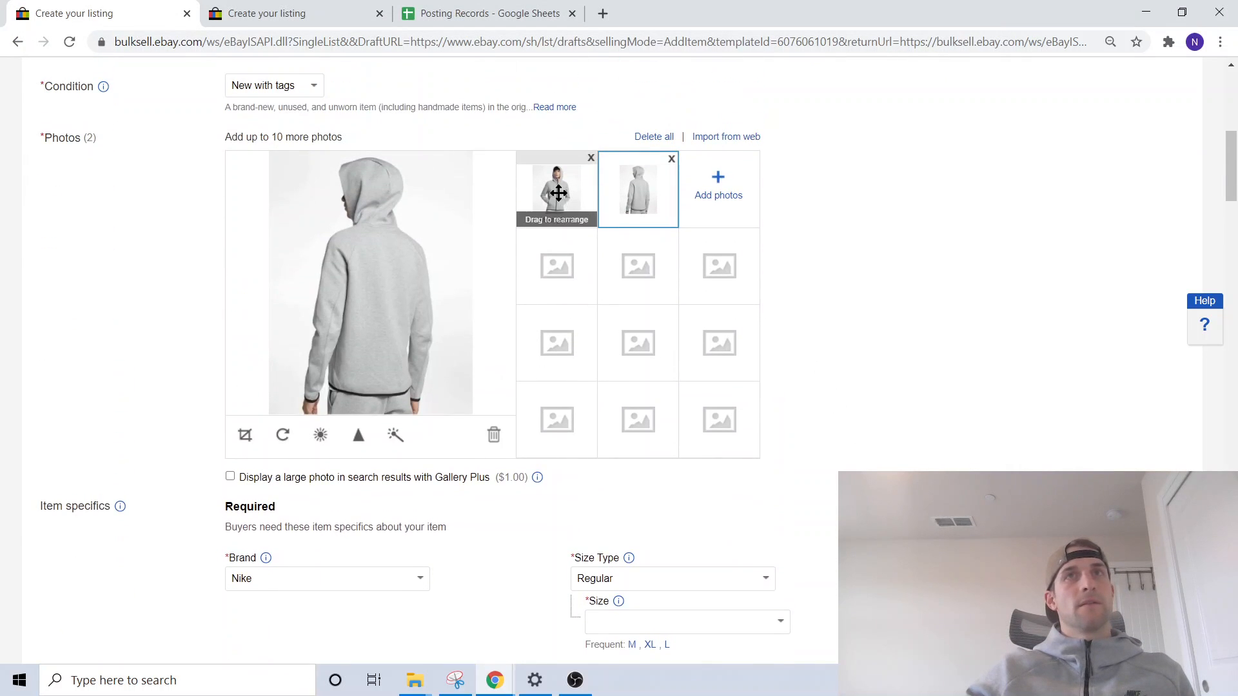
- Set the required item specifics to size M and color Gray
scroll(353, 314, "down", 5)
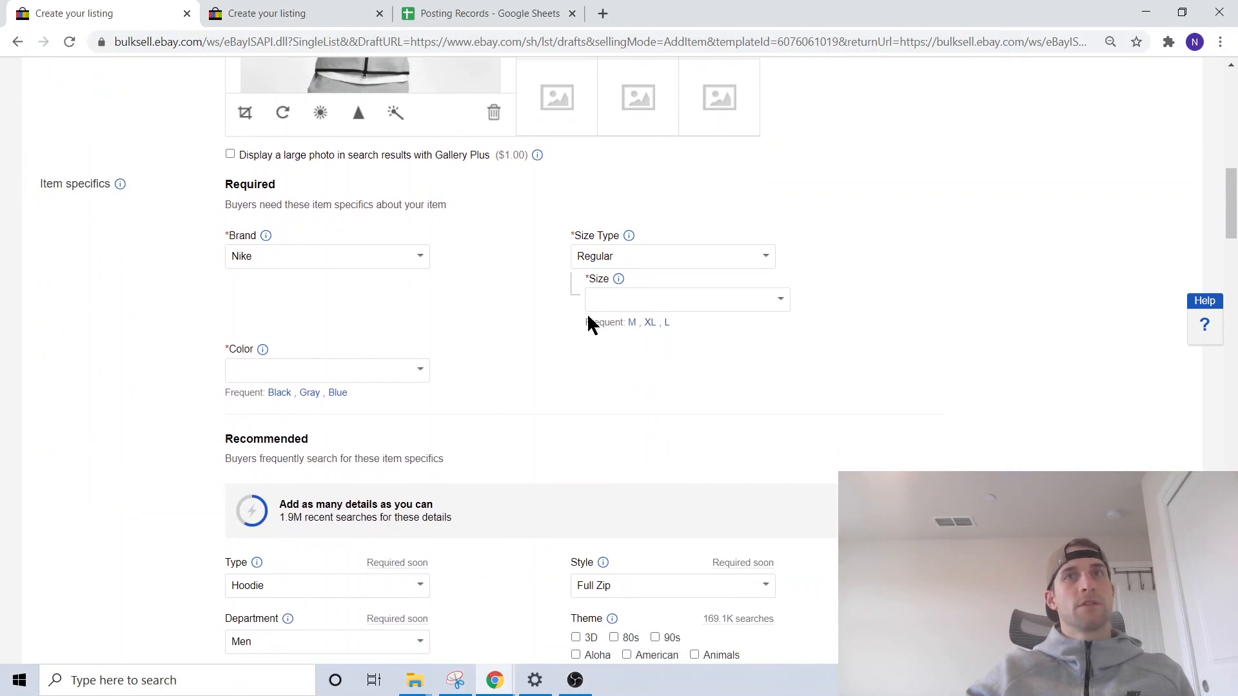
left_click(632, 322)
left_click(303, 376)
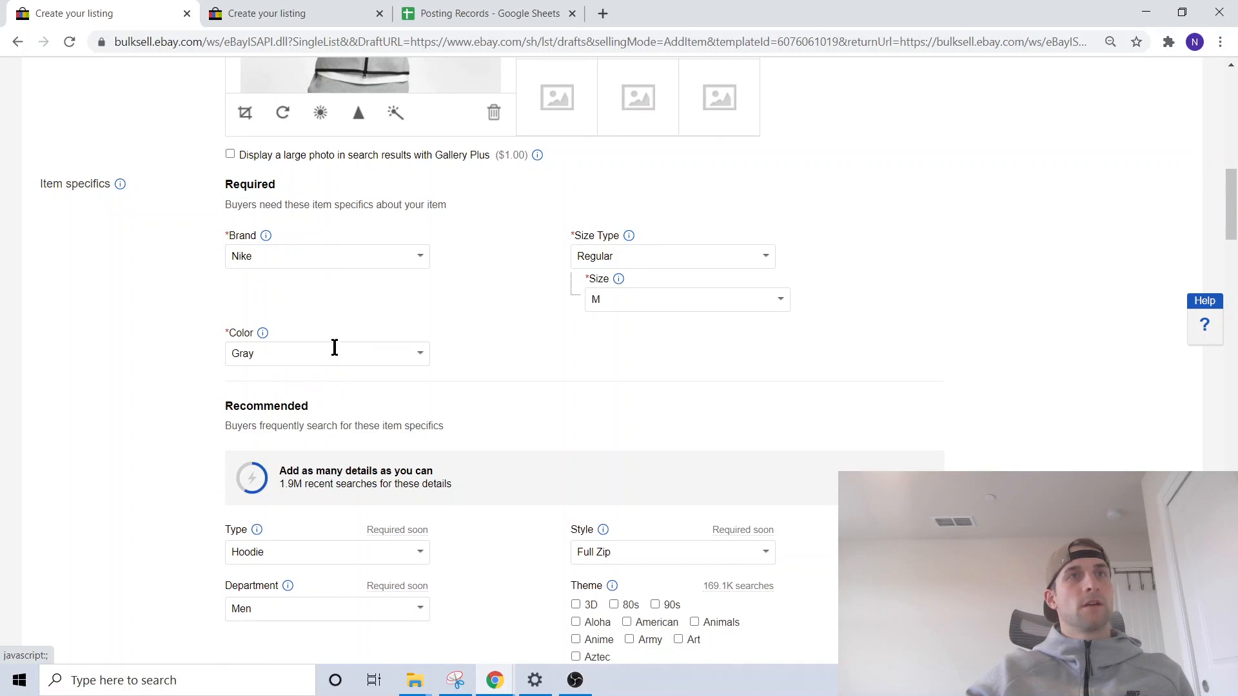
- Complete the Color bullet in the item description with Gray
scroll(429, 314, "down", 4)
scroll(582, 358, "down", 14)
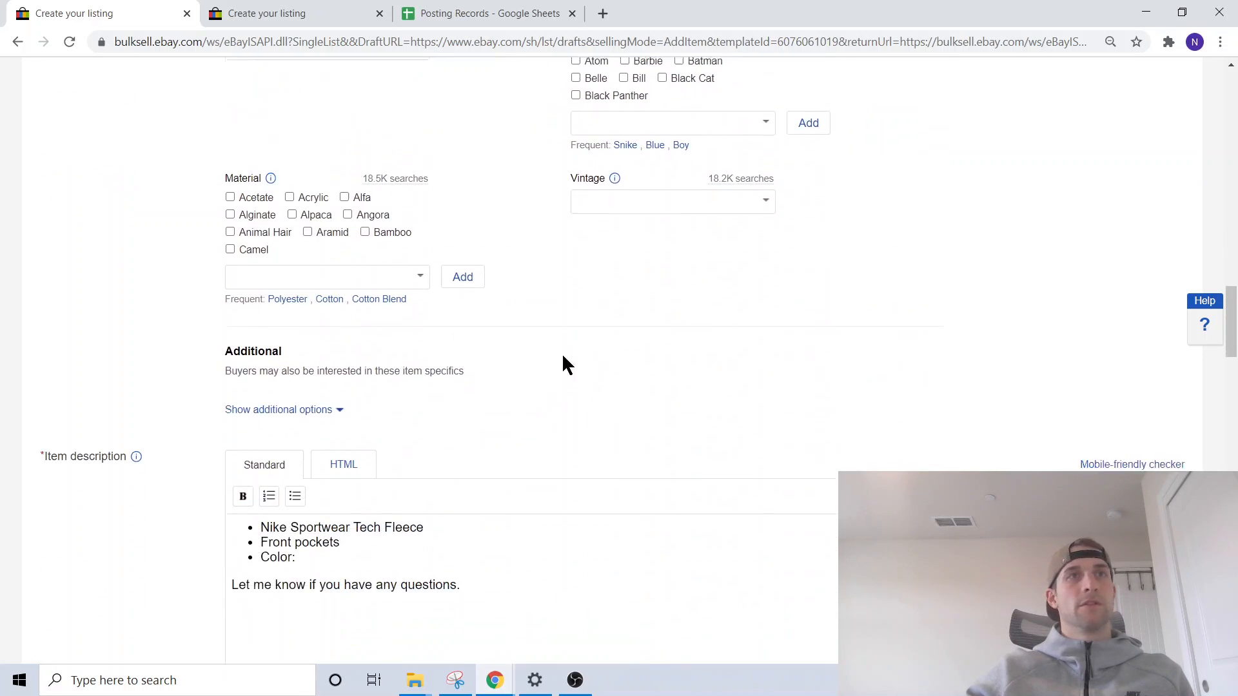
left_click(312, 360)
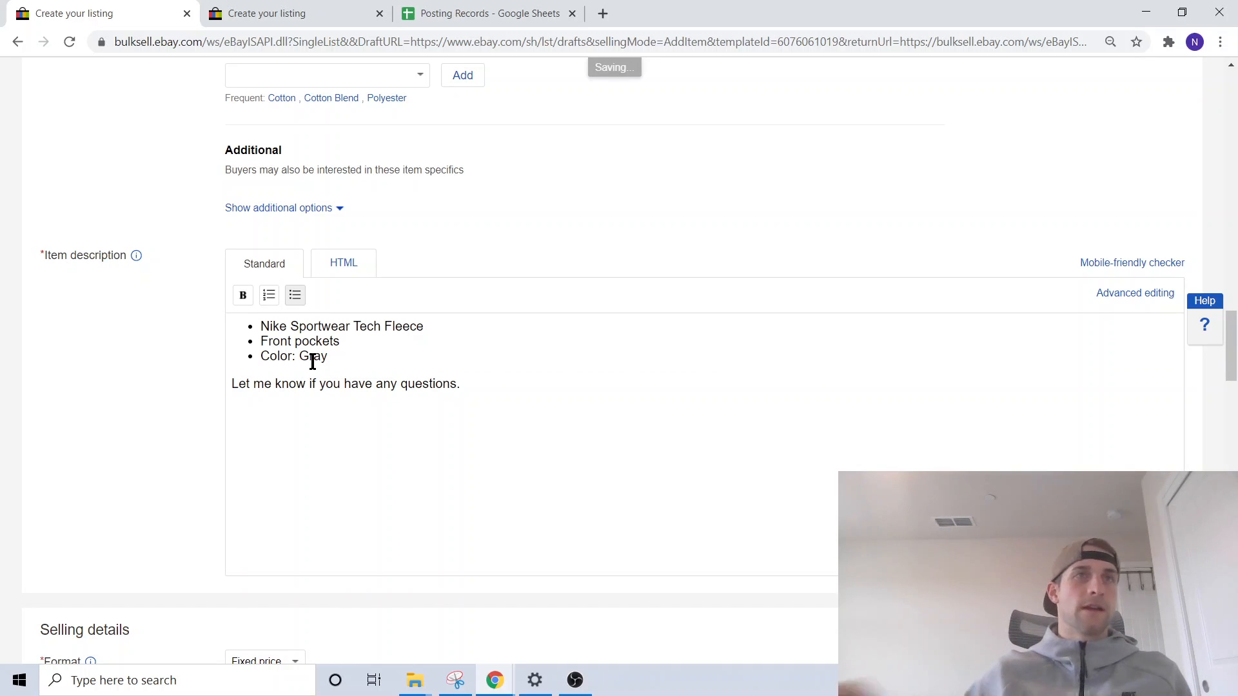
- Review the templated price, payment and shipping settings, then list the item for sale
scroll(189, 373, "down", 16)
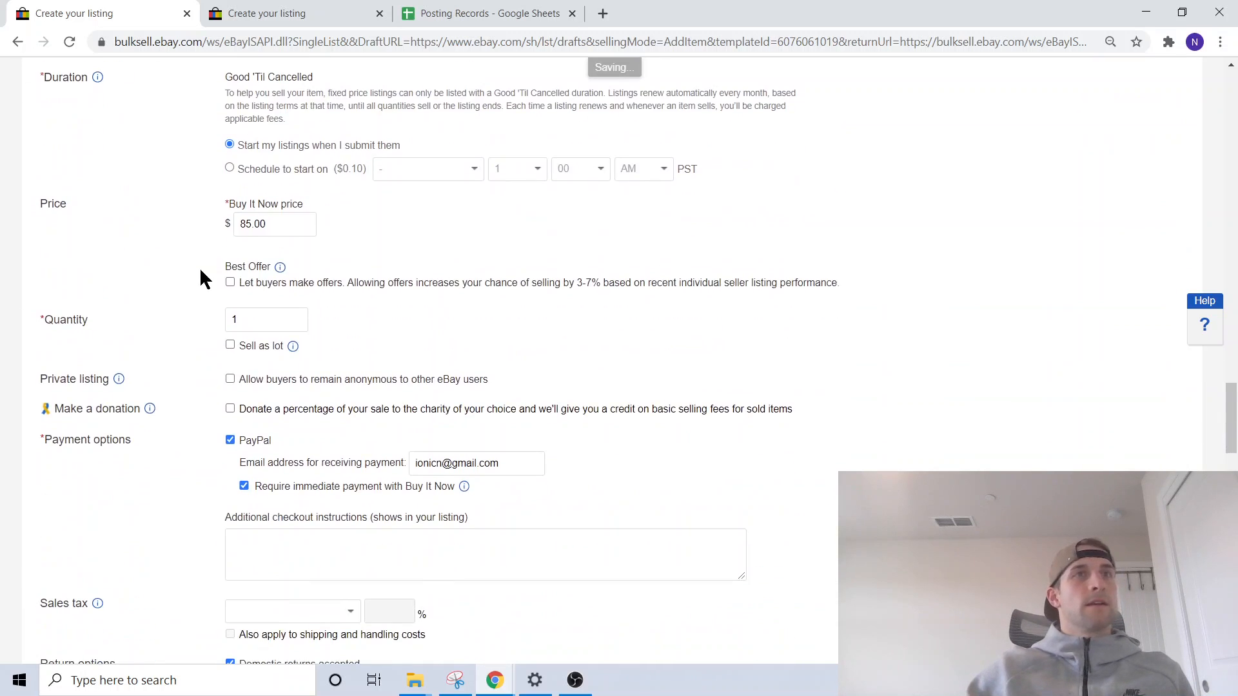
scroll(207, 271, "down", 5)
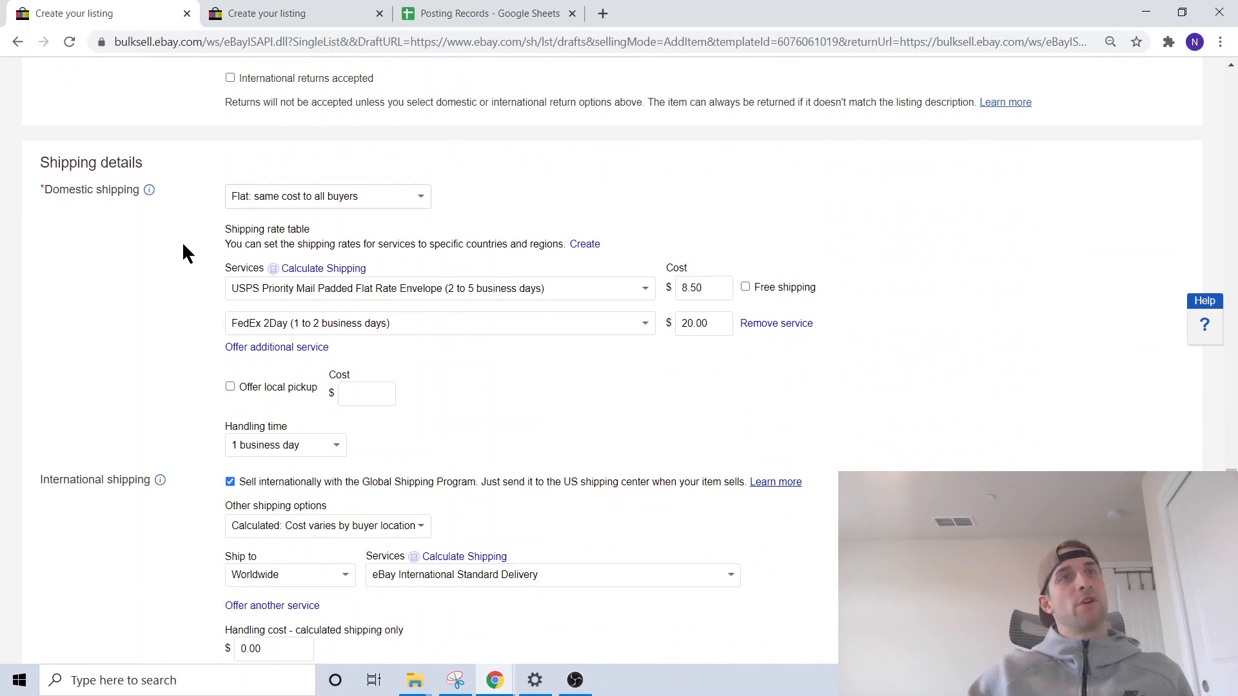
scroll(525, 381, "down", 1)
scroll(312, 403, "down", 20)
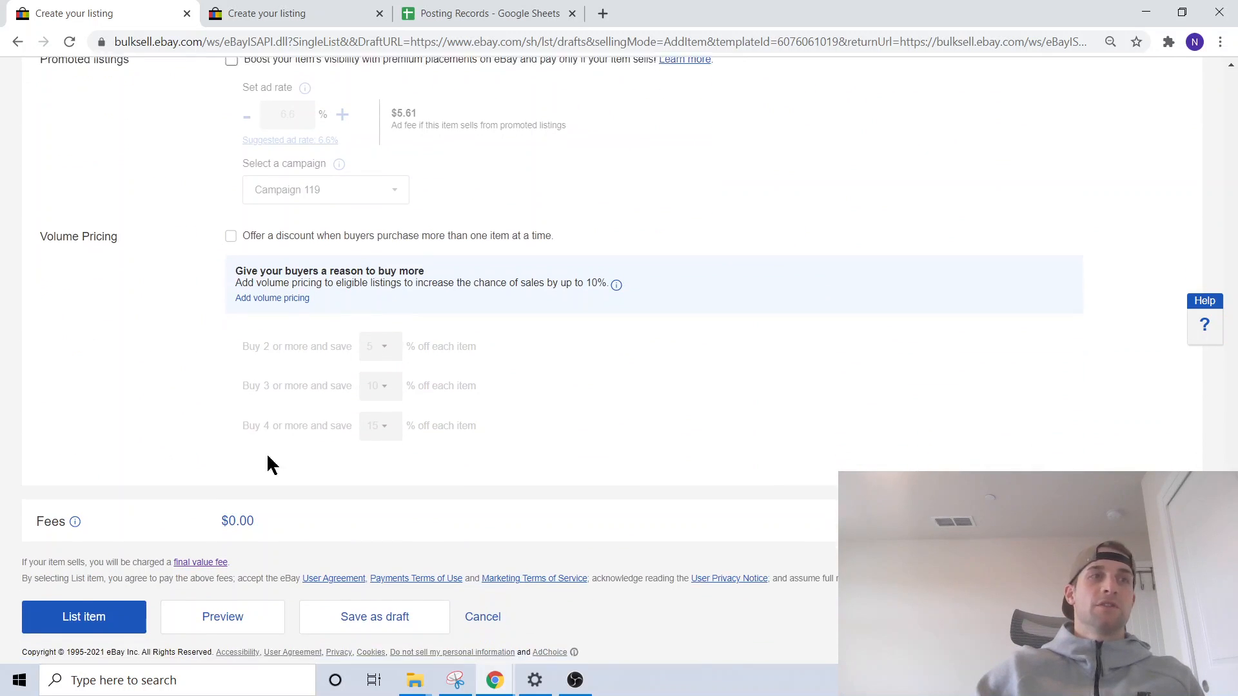
left_click(83, 603)
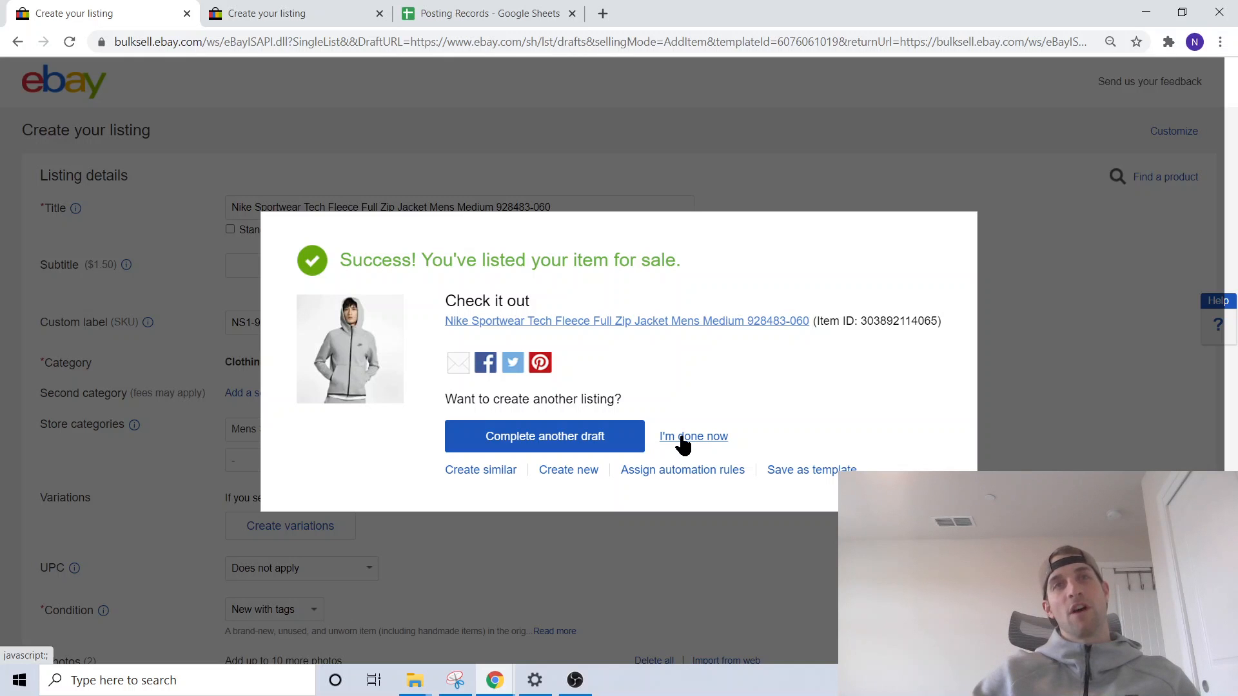
- Open the published jacket listing and check its photos, price and shipping details
left_click(628, 322)
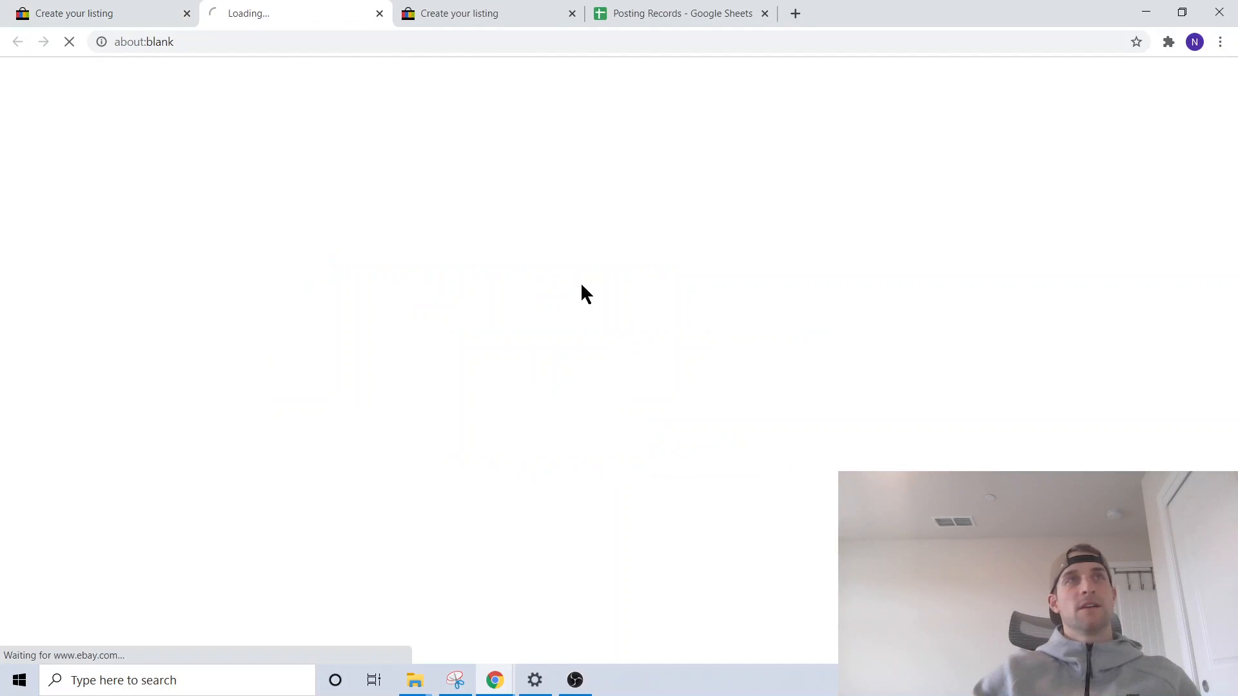
scroll(456, 212, "down", 2)
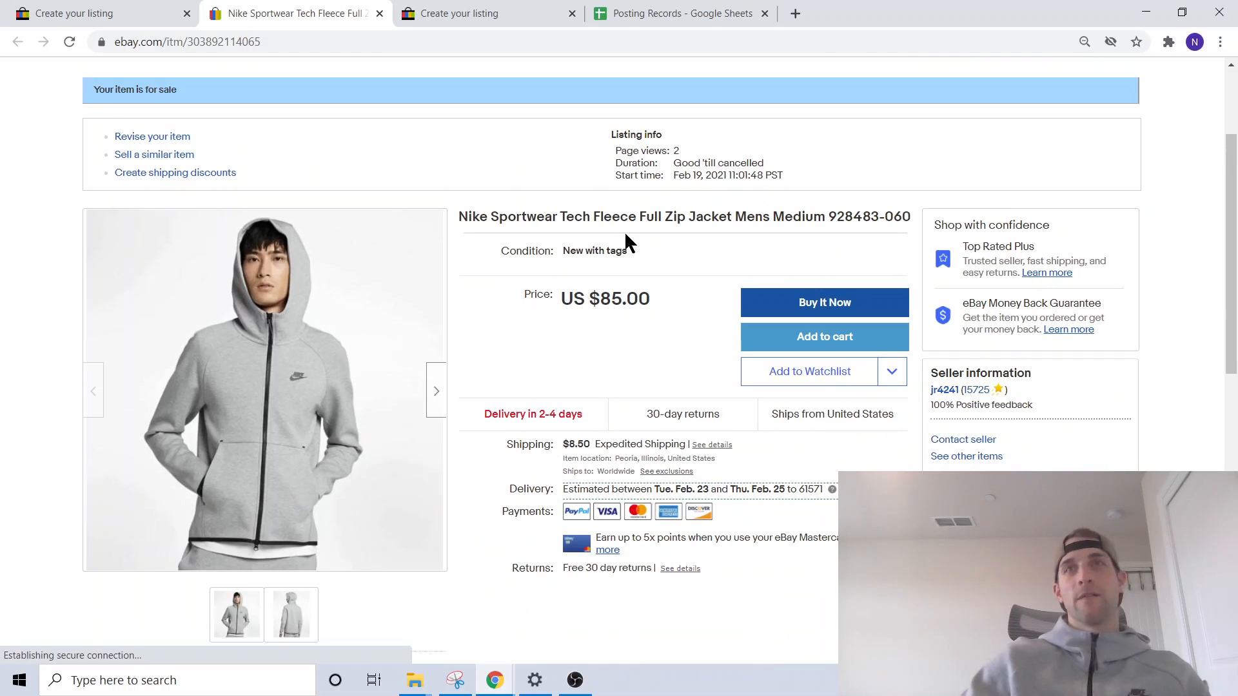